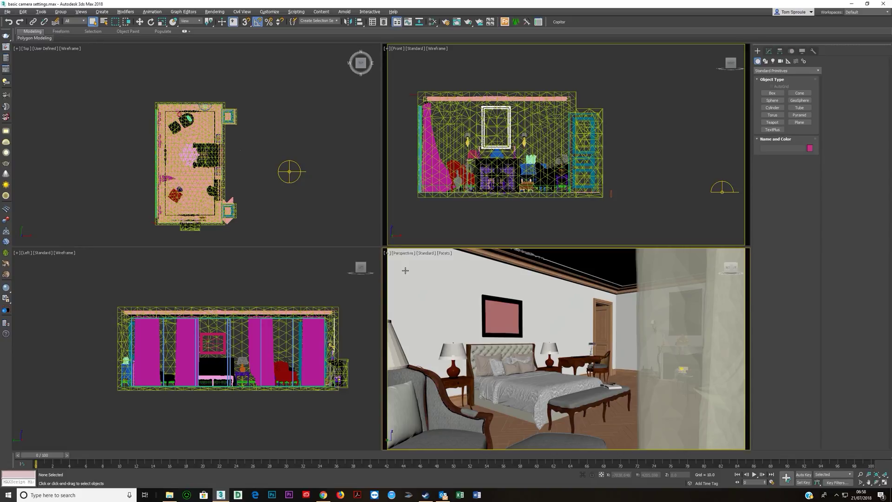
Step: Create a targeted Physical camera in the Top view, from the room's upper-left corner to just below its lower wall
{"action": "left_click", "coordinate": [258, 220]}
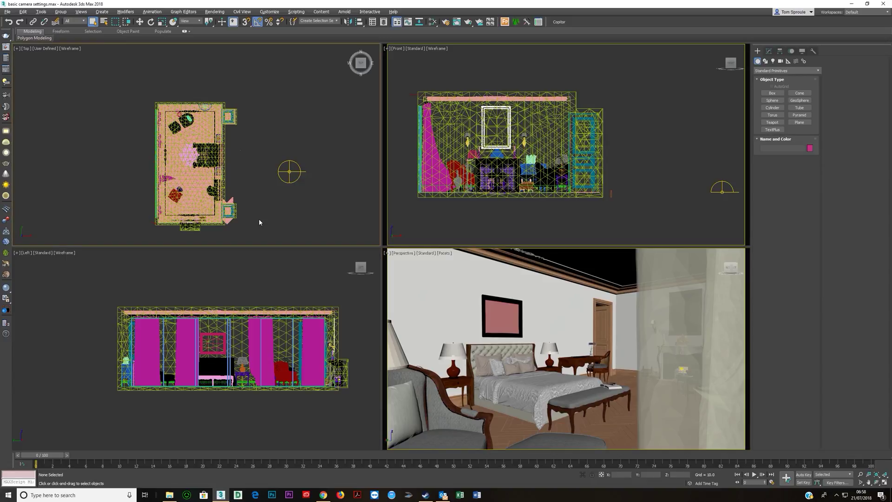
{"action": "left_click", "coordinate": [781, 62]}
{"action": "left_click", "coordinate": [772, 93]}
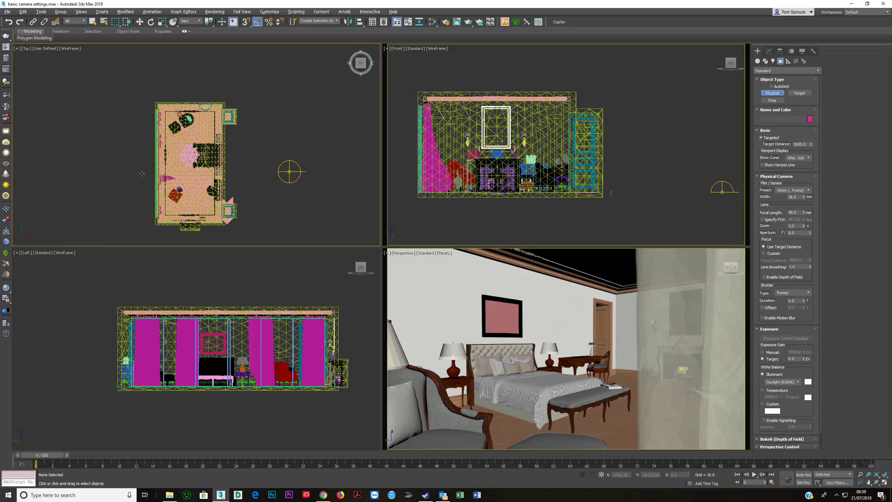
{"action": "left_click_drag", "start_coordinate": [170, 113], "coordinate": [209, 236]}
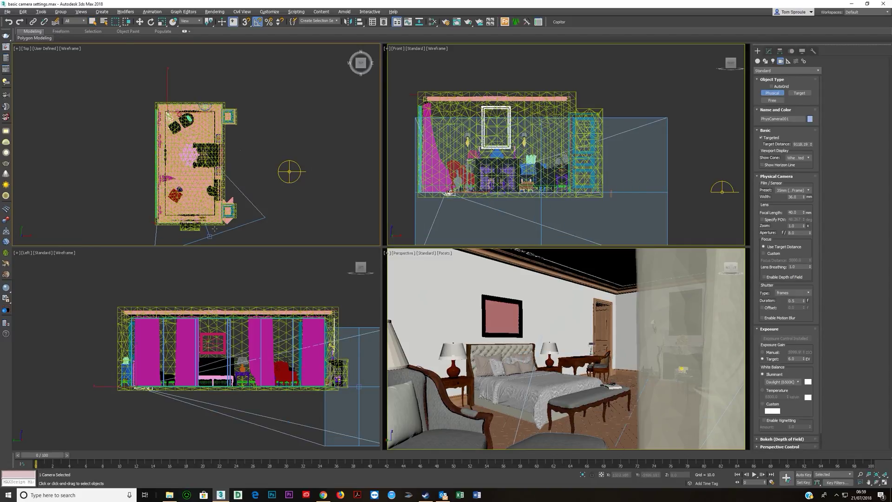
{"action": "right_click", "coordinate": [215, 228]}
Step: Switch the Front viewport to the new camera's view and display it with Facets shading
{"action": "right_click", "coordinate": [395, 228]}
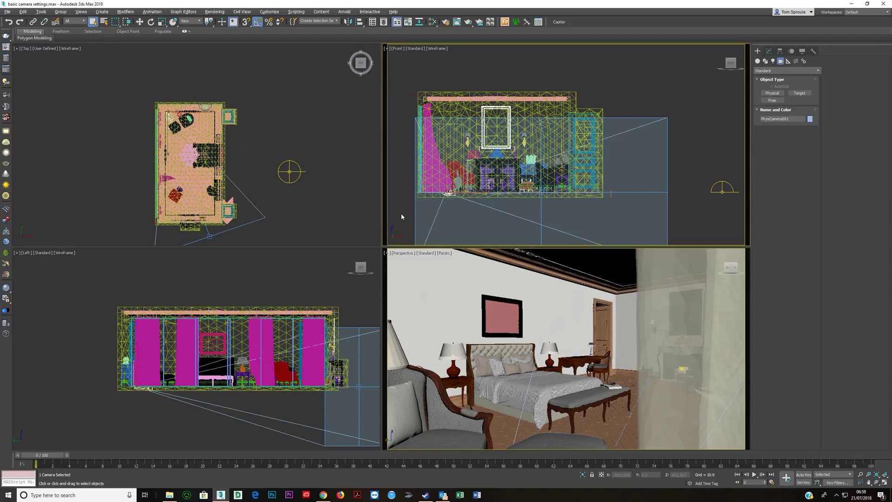
{"action": "key", "text": "c"}
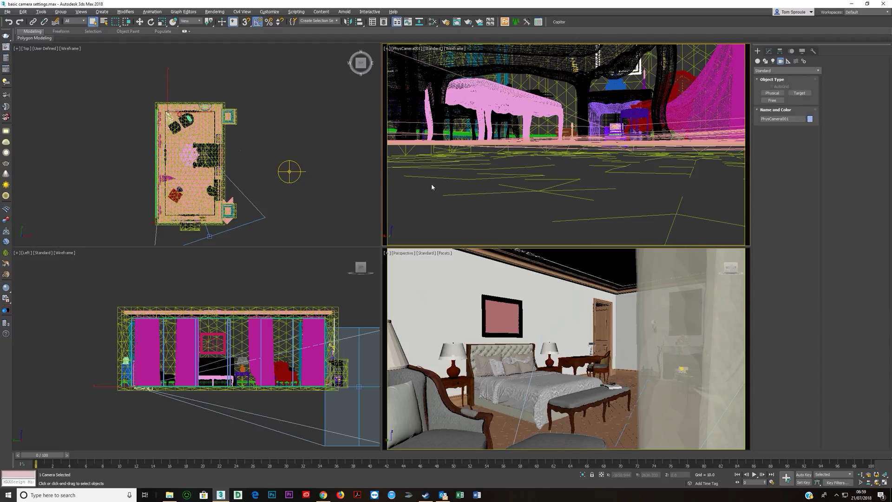
{"action": "key", "text": "F3"}
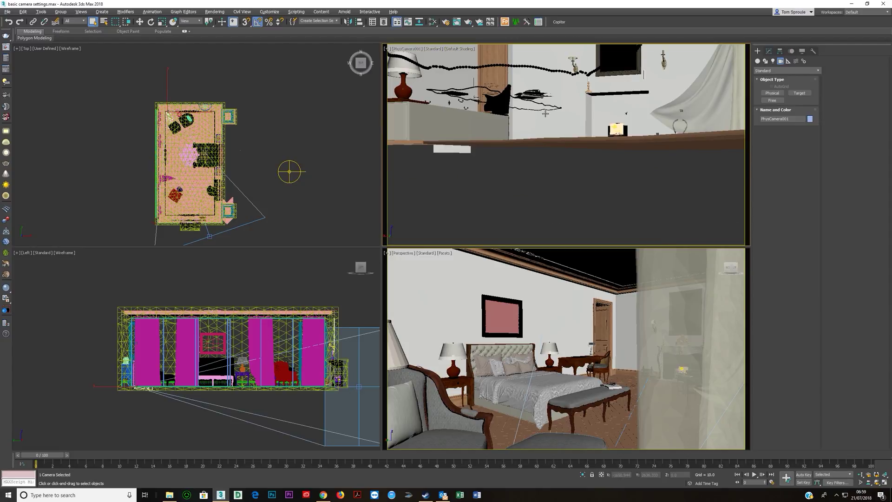
{"action": "left_click", "coordinate": [462, 49]}
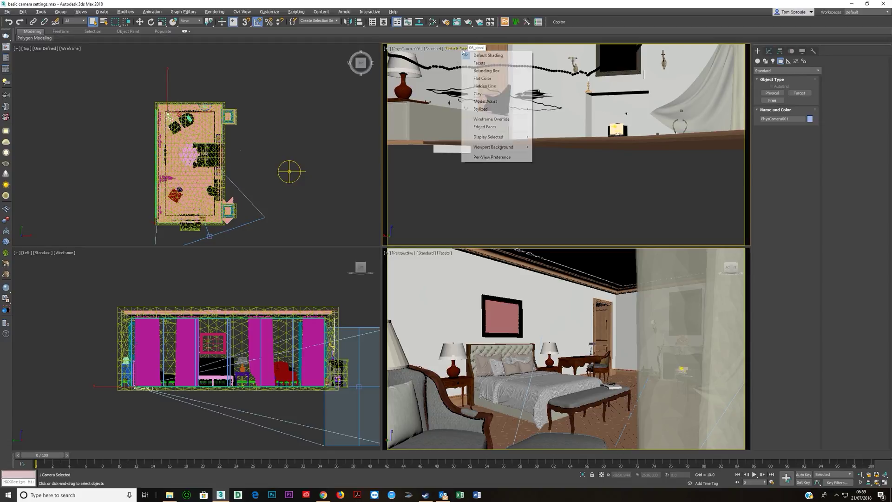
{"action": "left_click", "coordinate": [482, 64]}
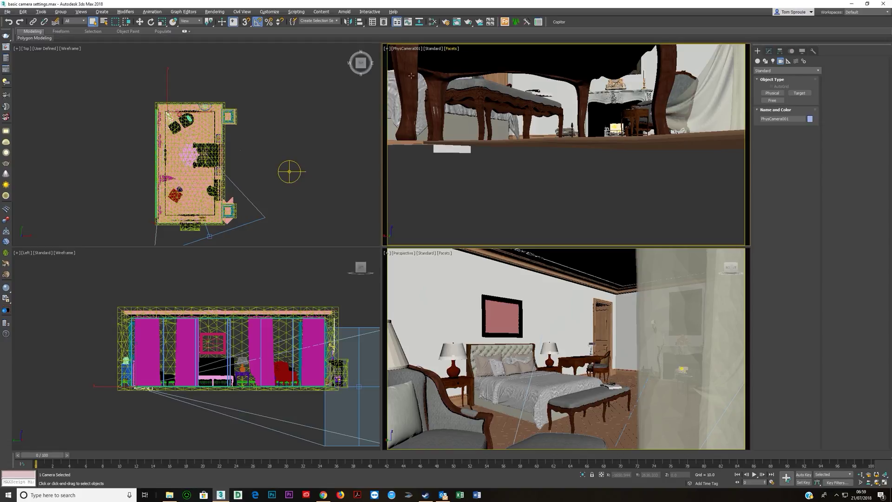
Step: Select the camera, truck it up from floor level until the fireplace wall is in view, and show its parameters
{"action": "left_click", "coordinate": [401, 50]}
{"action": "left_click", "coordinate": [430, 181]}
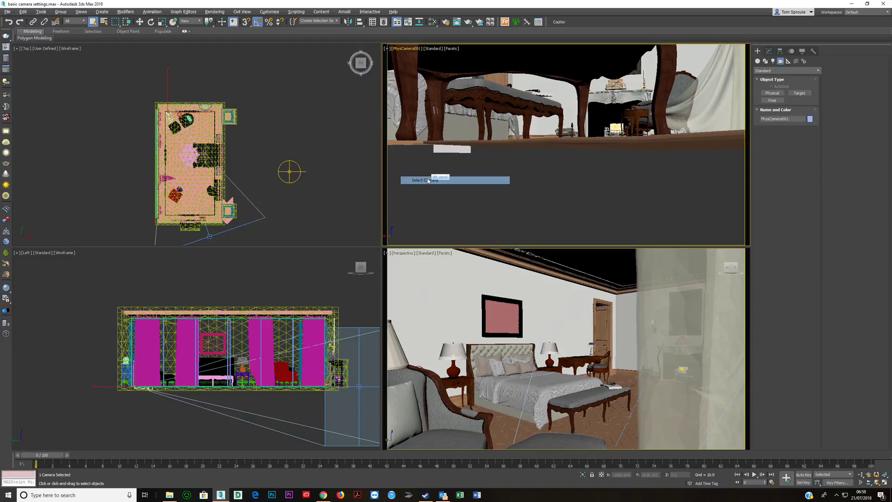
{"action": "left_click", "coordinate": [869, 483]}
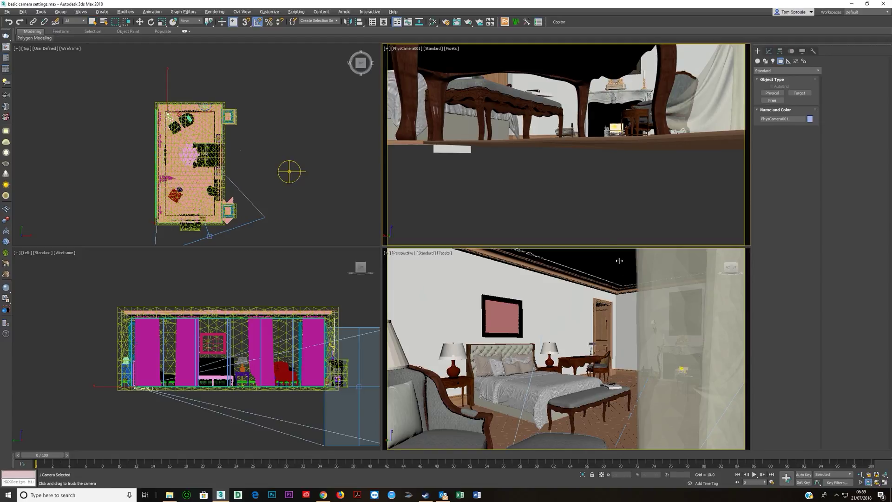
{"action": "left_click_drag", "start_coordinate": [541, 143], "coordinate": [557, 180]}
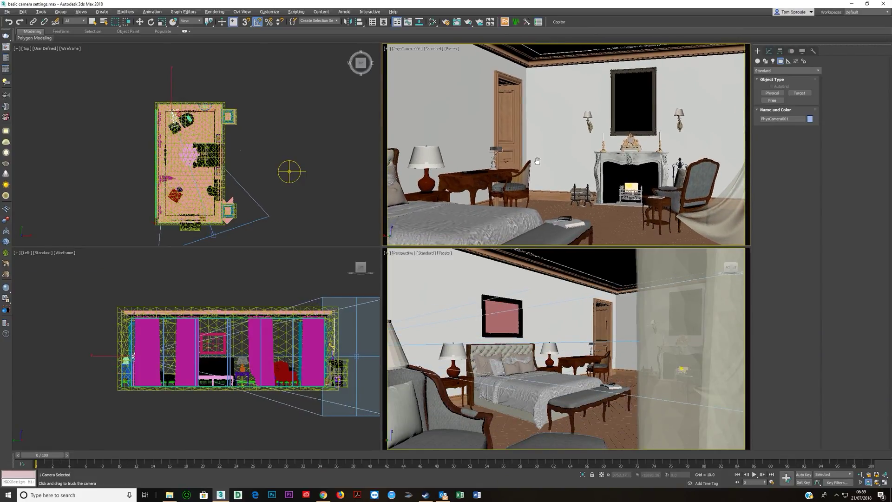
{"action": "left_click", "coordinate": [404, 49]}
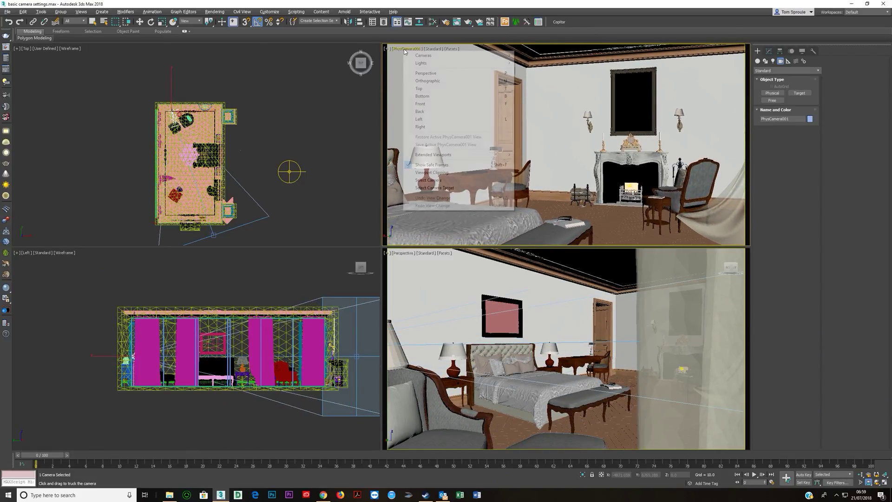
{"action": "left_click", "coordinate": [437, 172]}
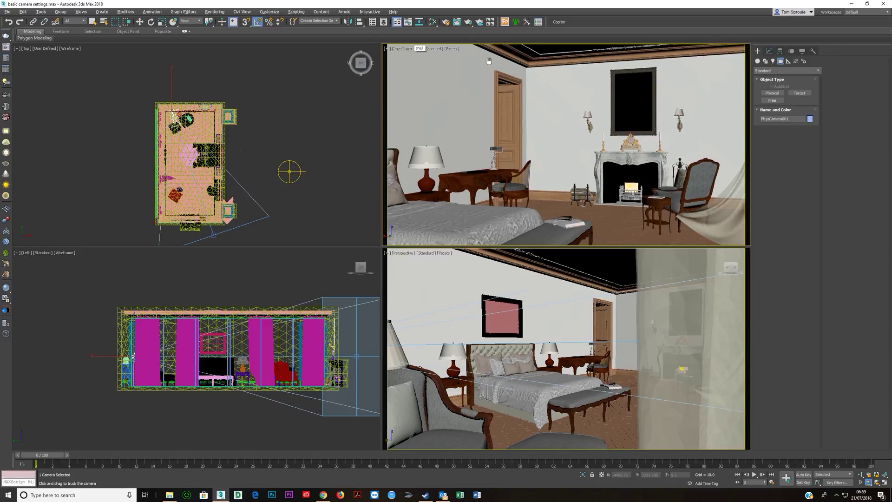
{"action": "left_click", "coordinate": [769, 52]}
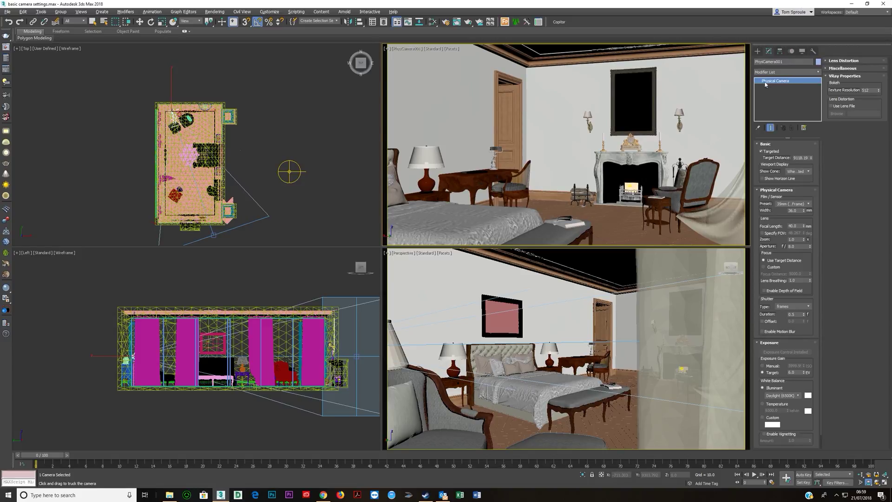
Step: Orbit the camera slightly so that more of the bed and headboard comes into the frame
{"action": "key", "text": "q"}
{"action": "right_click", "coordinate": [494, 159]}
{"action": "left_click", "coordinate": [878, 483]}
{"action": "mouse_move", "coordinate": [544, 176]}
{"action": "left_mouse_down"}
{"action": "mouse_move", "coordinate": [565, 177]}
{"action": "mouse_move", "coordinate": [548, 175]}
{"action": "left_mouse_up"}
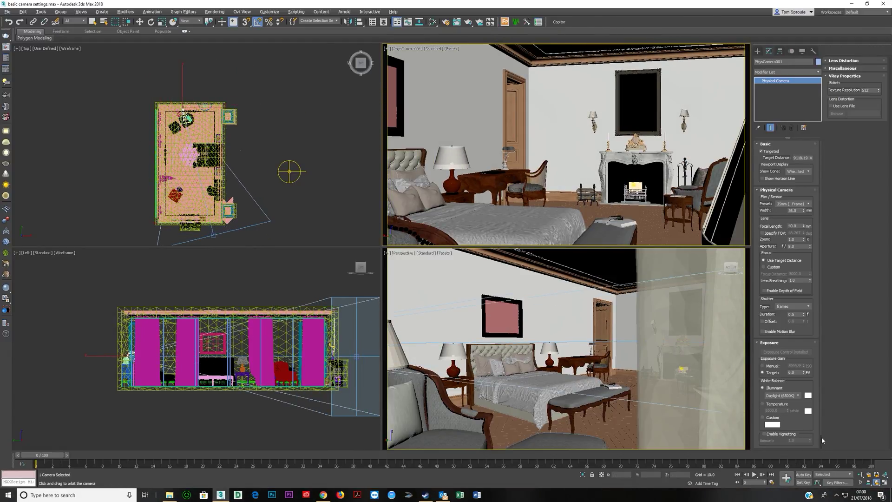
Step: Truck the camera slightly sideways and dolly it forward toward the desk and fireplace
{"action": "left_click", "coordinate": [869, 482]}
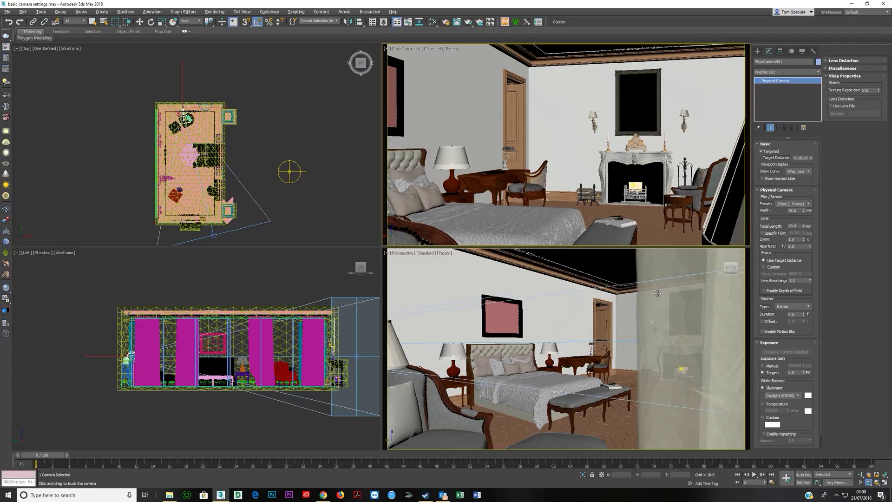
{"action": "left_click_drag", "start_coordinate": [630, 190], "coordinate": [636, 186]}
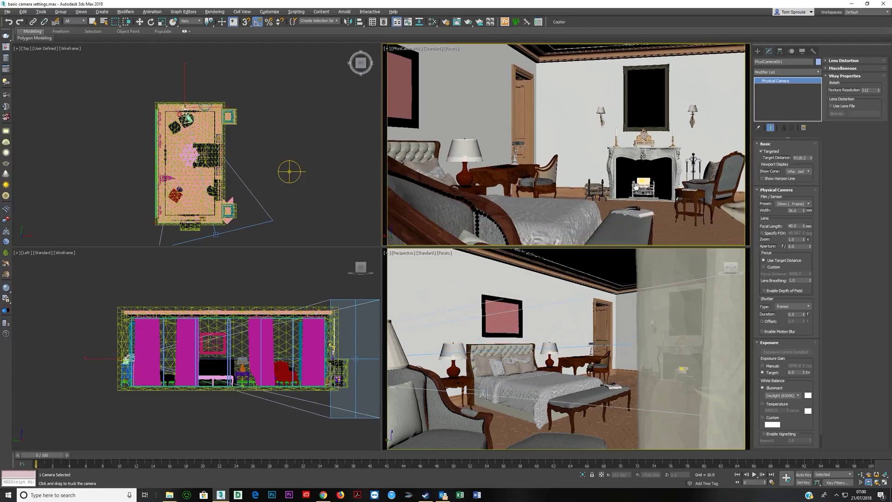
{"action": "left_click", "coordinate": [860, 474]}
{"action": "left_click_drag", "start_coordinate": [569, 192], "coordinate": [577, 188]}
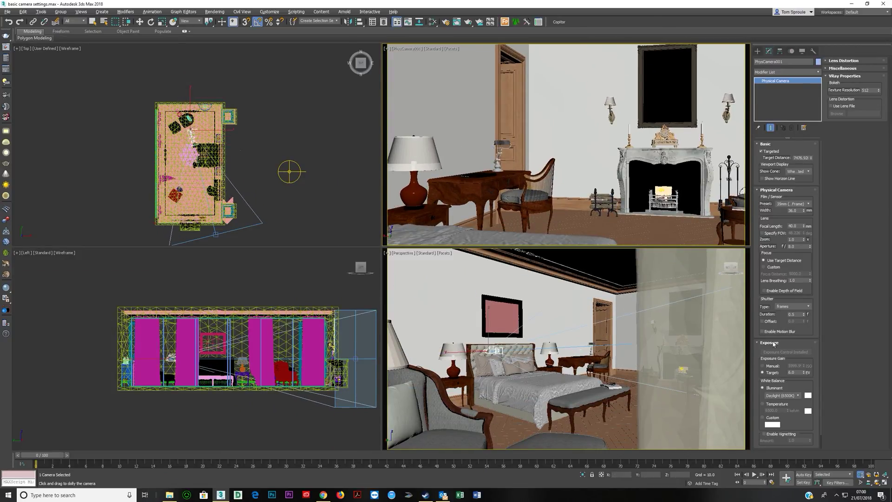
Step: Try rolling the camera to tilt the view and undo the roll
{"action": "left_click", "coordinate": [876, 474]}
{"action": "left_click_drag", "start_coordinate": [571, 155], "coordinate": [459, 155]}
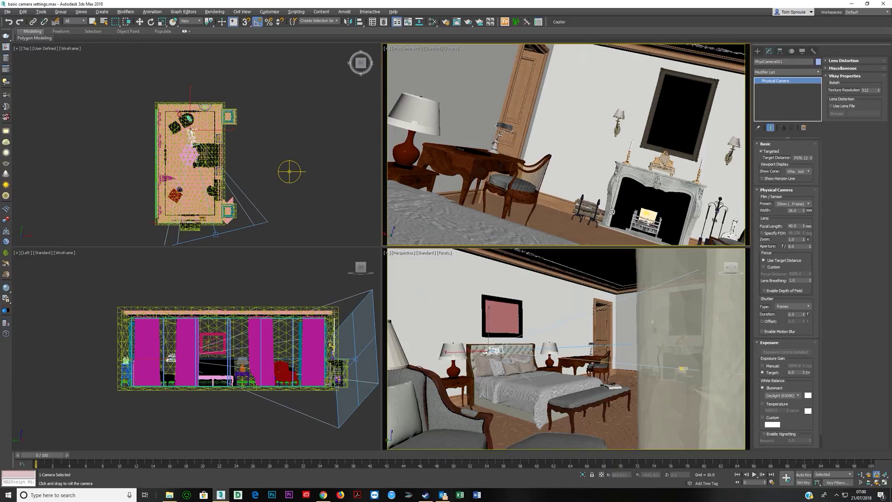
{"action": "key", "text": "ctrl+z"}
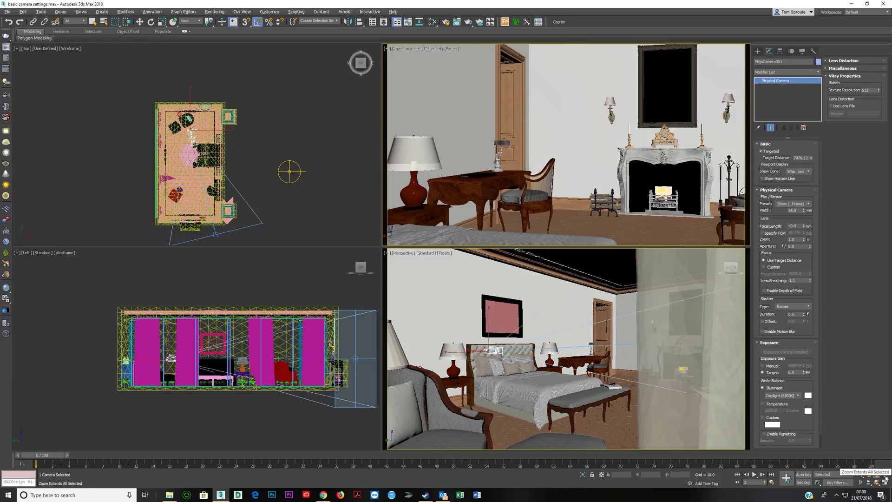
{"action": "key", "text": "q"}
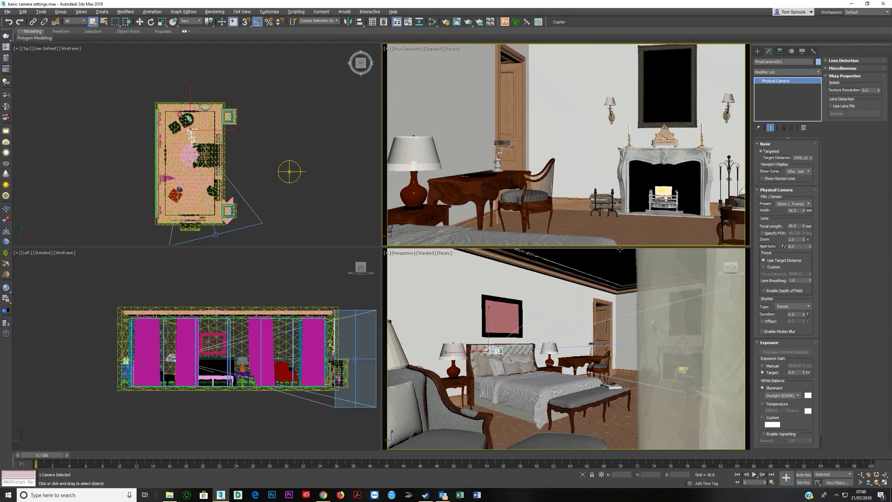
Step: In the Top view, move the camera back to the room's upper-left corner and shift its target toward the lower-right corner
{"action": "left_click", "coordinate": [403, 50]}
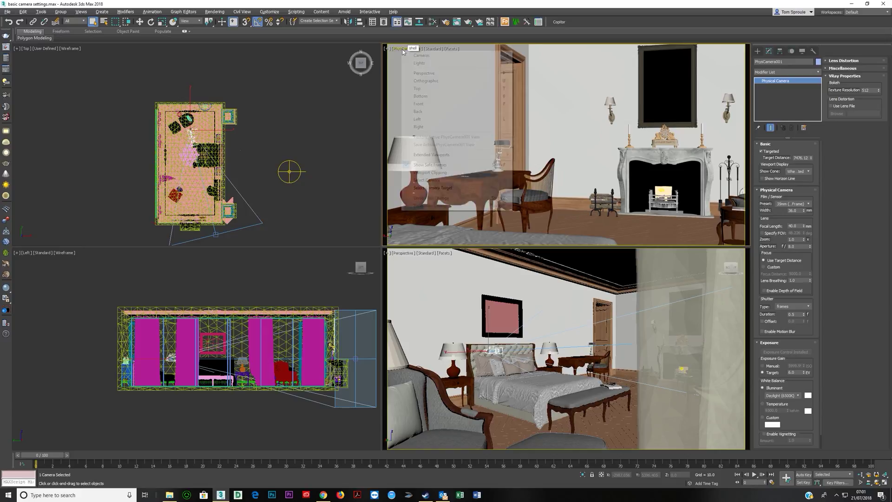
{"action": "left_click", "coordinate": [275, 109]}
{"action": "right_click", "coordinate": [150, 125]}
{"action": "left_click", "coordinate": [179, 154]}
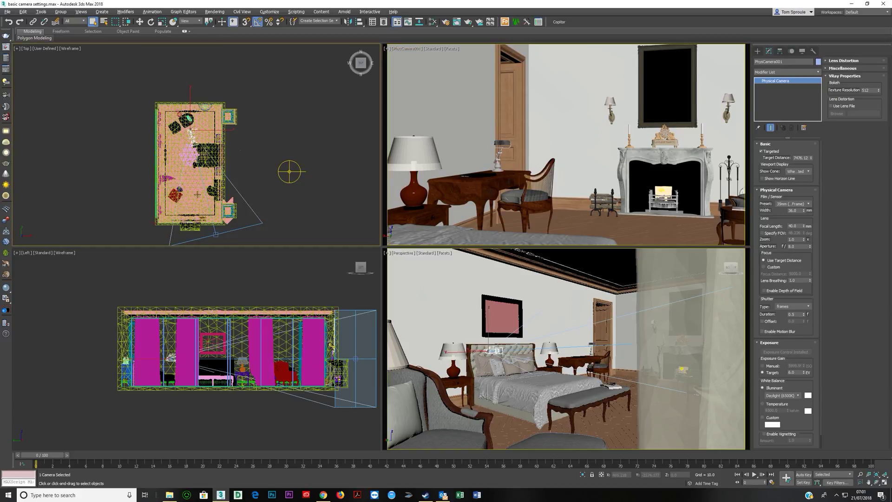
{"action": "key", "text": "w"}
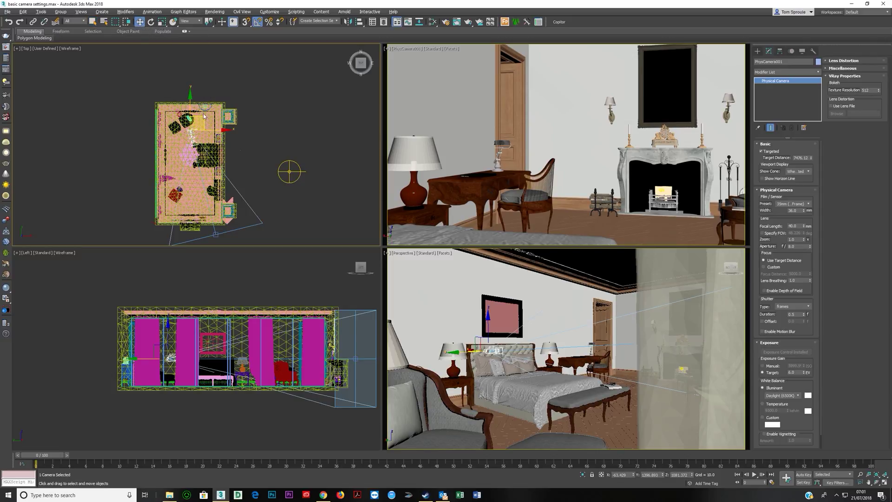
{"action": "left_click_drag", "start_coordinate": [202, 119], "coordinate": [181, 104]}
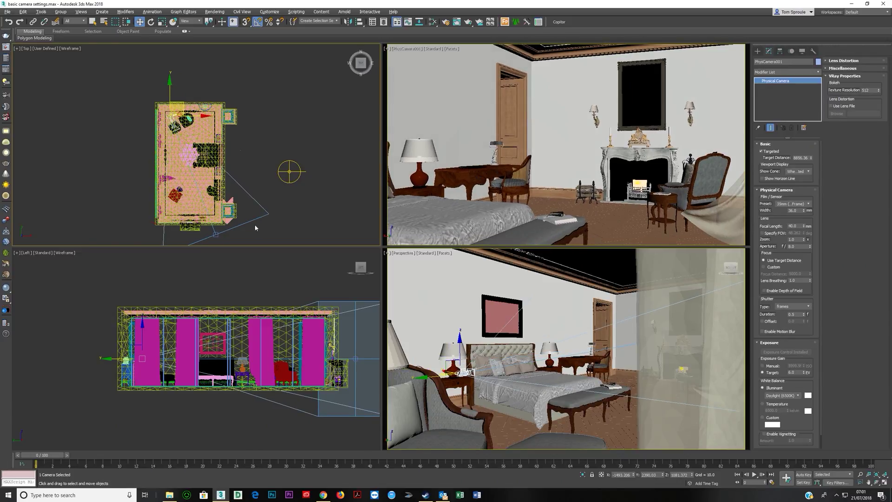
{"action": "left_click", "coordinate": [216, 237]}
{"action": "left_click_drag", "start_coordinate": [223, 235], "coordinate": [250, 234]}
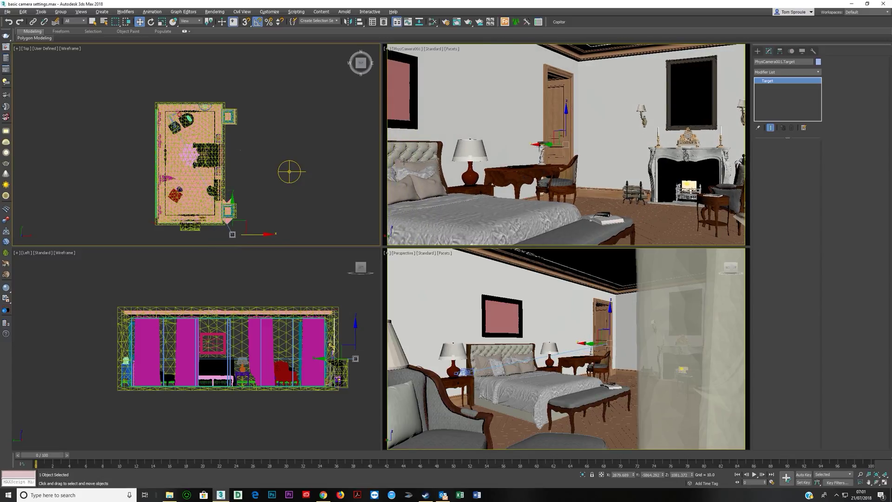
Step: Reselect the camera and set its Z height to 1600
{"action": "left_click", "coordinate": [172, 119]}
{"action": "left_click", "coordinate": [173, 120]}
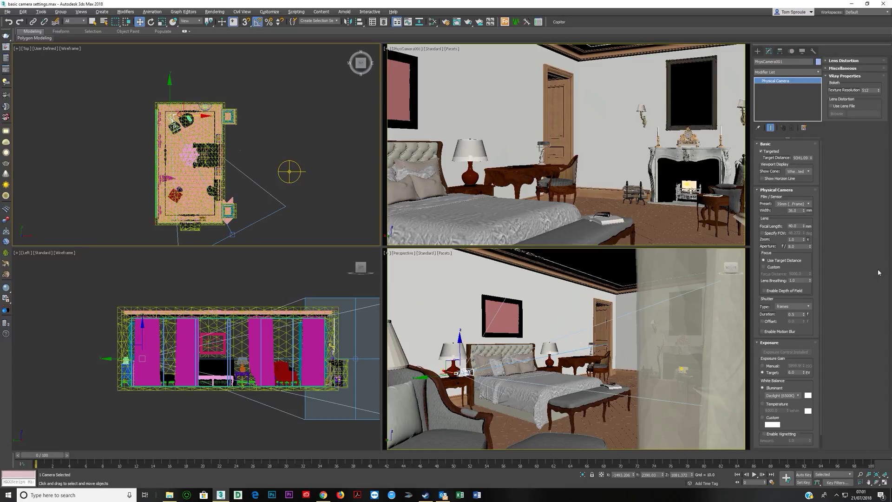
{"action": "double_click", "coordinate": [682, 475]}
{"action": "type", "text": "1600"}
{"action": "key", "text": "Return"}
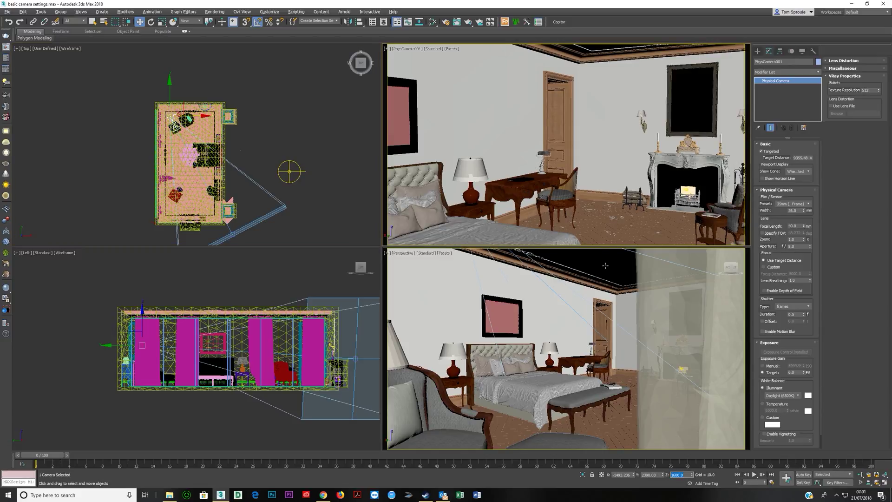
Step: Select the camera target and lower it to a Z height of about 367 so the camera looks down slightly
{"action": "right_click", "coordinate": [514, 191]}
{"action": "left_click", "coordinate": [493, 109]}
{"action": "left_click", "coordinate": [414, 51]}
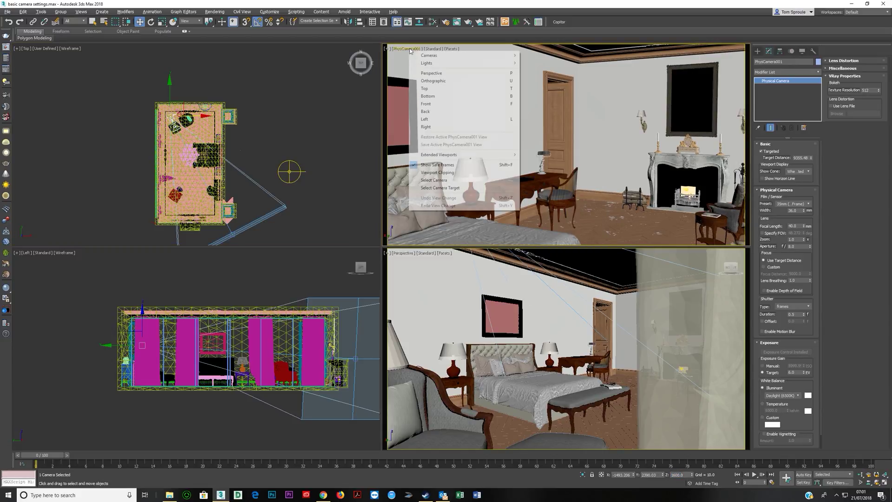
{"action": "left_click", "coordinate": [441, 188]}
{"action": "right_click", "coordinate": [548, 132]}
{"action": "left_click", "coordinate": [521, 146]}
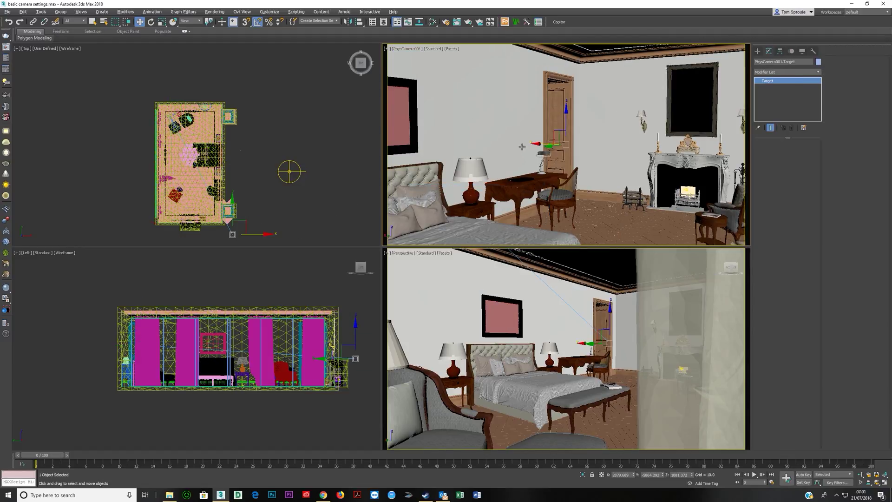
{"action": "left_click_drag", "start_coordinate": [563, 122], "coordinate": [566, 151]}
{"action": "right_click", "coordinate": [472, 128]}
Step: Select the camera and reduce its focal length to 26 mm for a wider view of the bedroom
{"action": "left_click", "coordinate": [401, 52]}
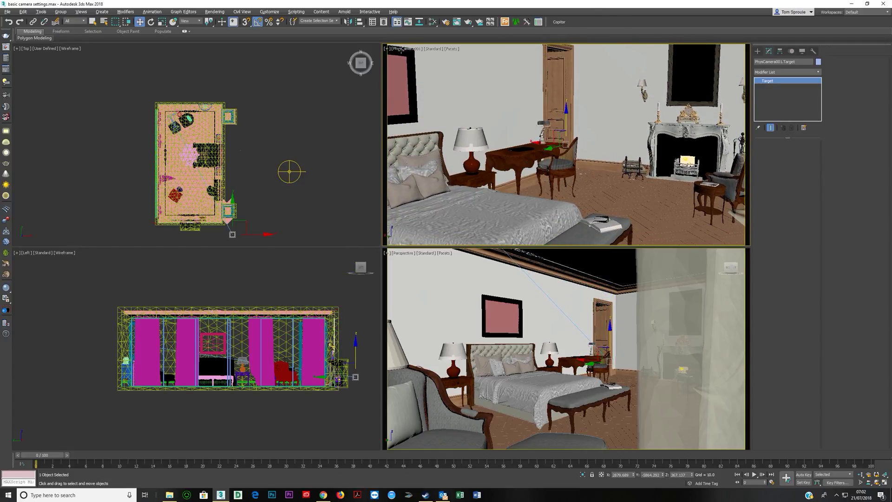
{"action": "left_click", "coordinate": [401, 50]}
{"action": "left_click", "coordinate": [425, 180]}
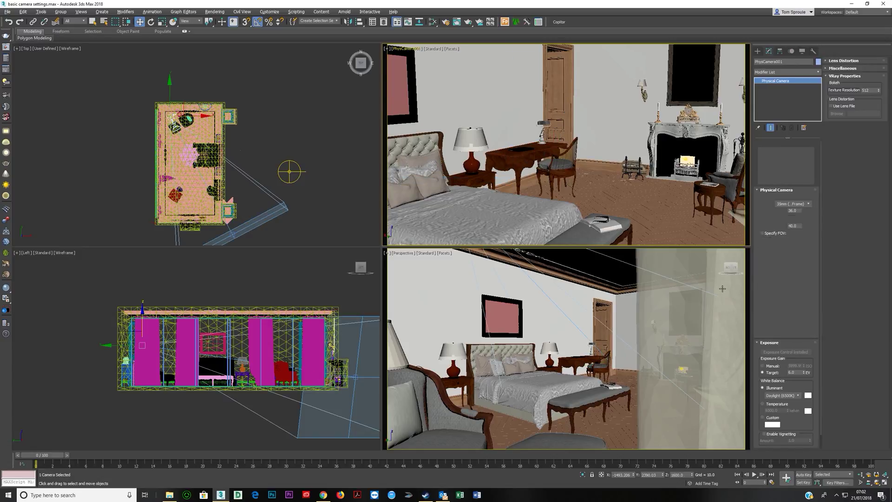
{"action": "double_click", "coordinate": [793, 226]}
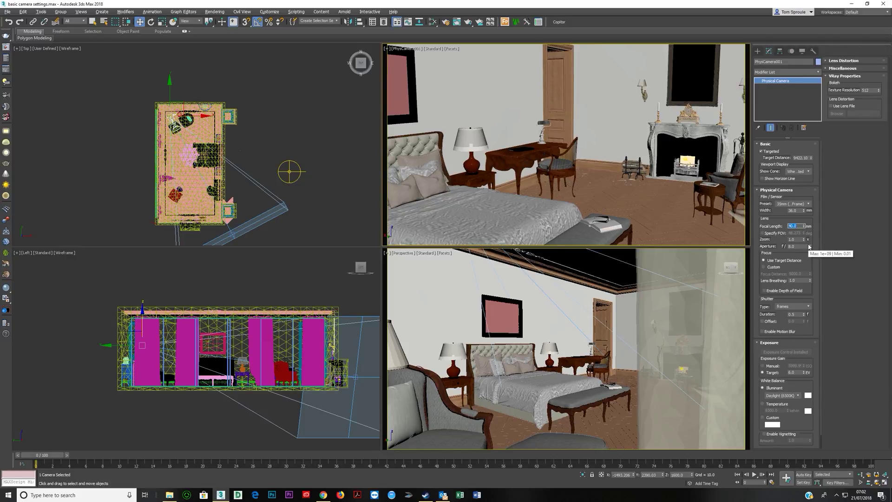
{"action": "left_click_drag", "start_coordinate": [805, 226], "coordinate": [809, 234]}
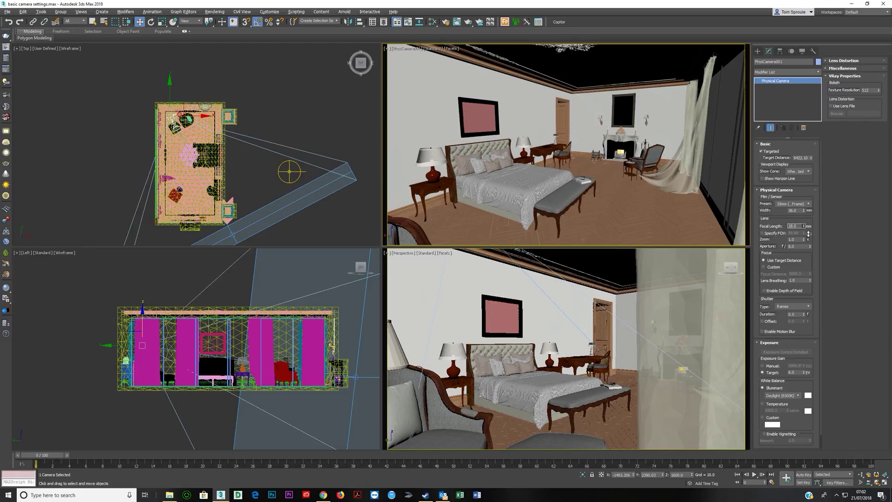
{"action": "left_click_drag", "start_coordinate": [808, 234], "coordinate": [808, 230]}
{"action": "right_click", "coordinate": [556, 186]}
{"action": "left_click", "coordinate": [519, 193]}
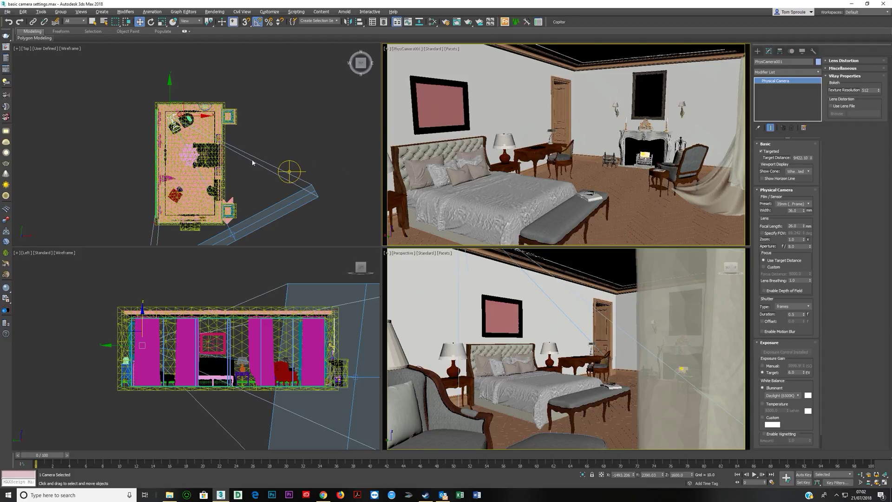
Step: In the Top view, move the camera farther back past the room's upper-left corner and shift its target to the right
{"action": "left_click_drag", "start_coordinate": [183, 101], "coordinate": [177, 90]}
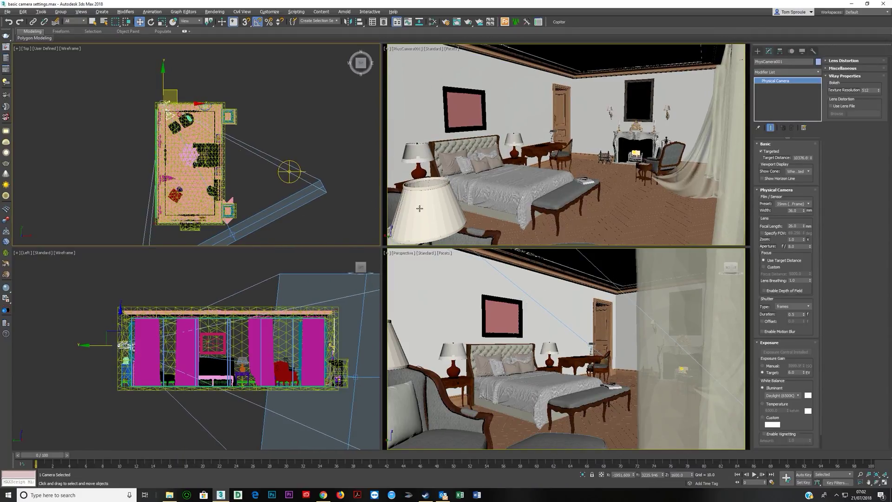
{"action": "right_click", "coordinate": [298, 173]}
{"action": "right_click", "coordinate": [317, 168]}
{"action": "left_click", "coordinate": [233, 234]}
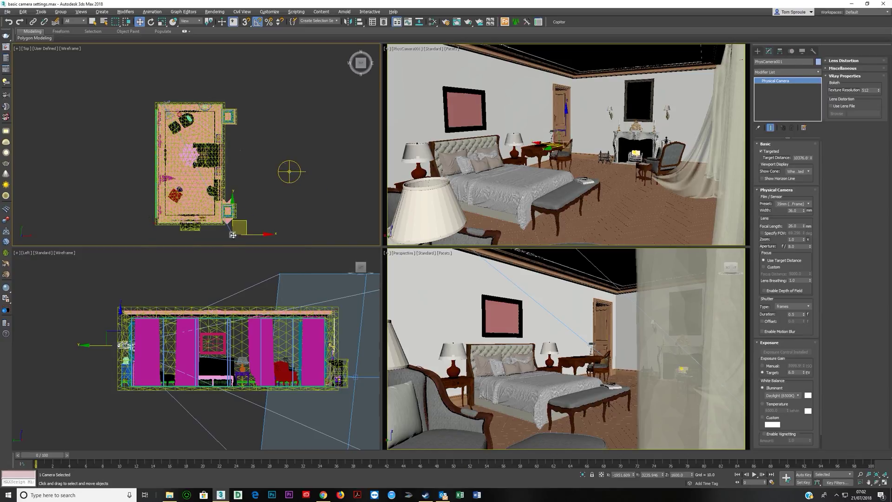
{"action": "left_click", "coordinate": [233, 236]}
{"action": "left_click_drag", "start_coordinate": [233, 235], "coordinate": [264, 232]}
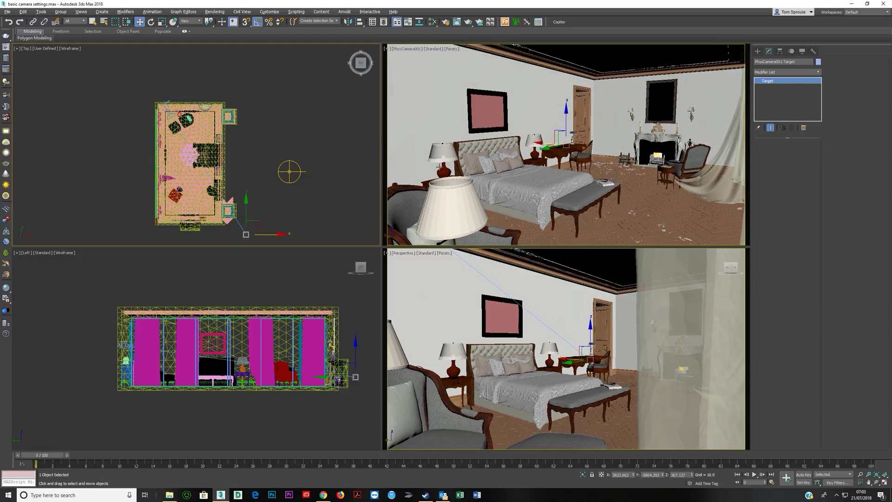
Step: Select the camera through its viewport and truck the view, bringing the camera down to a height of about 1238
{"action": "right_click", "coordinate": [550, 160]}
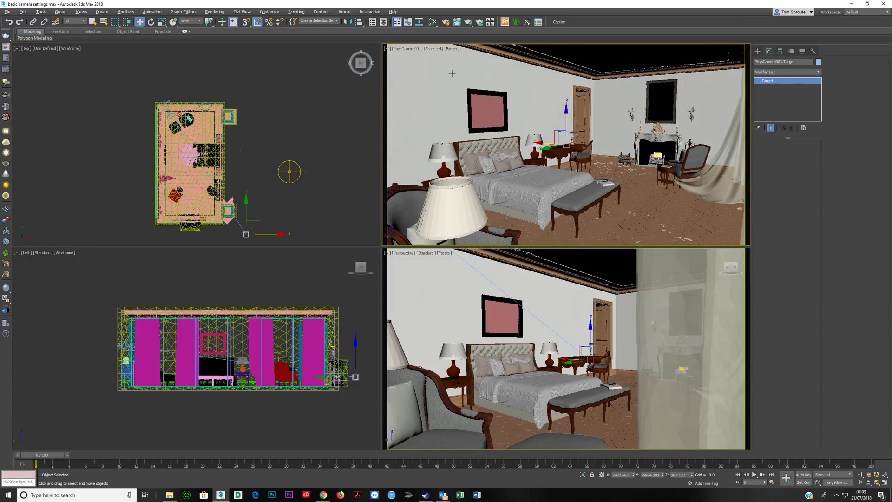
{"action": "left_click", "coordinate": [404, 50]}
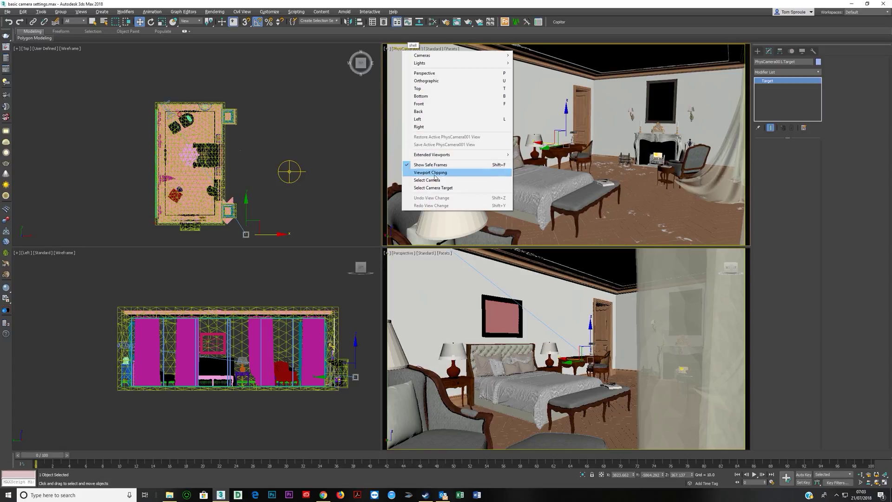
{"action": "left_click", "coordinate": [460, 183]}
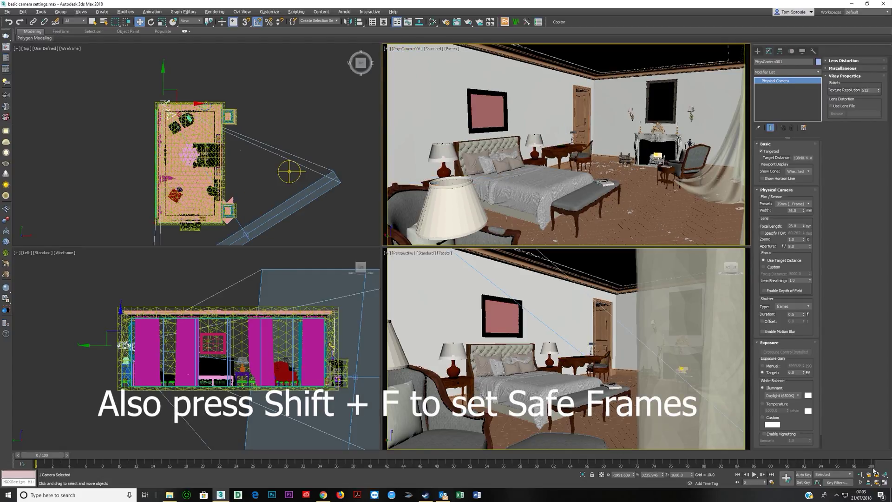
{"action": "left_click", "coordinate": [868, 484]}
{"action": "left_click_drag", "start_coordinate": [586, 185], "coordinate": [579, 178]}
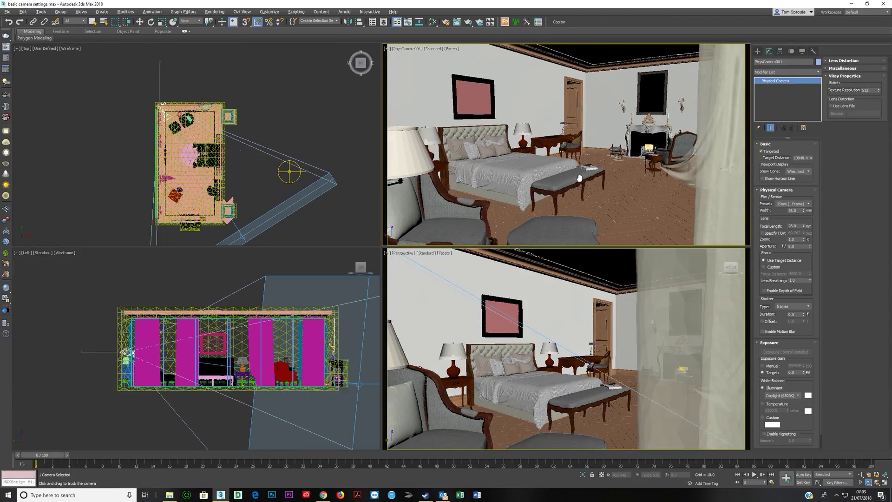
{"action": "left_click_drag", "start_coordinate": [579, 178], "coordinate": [558, 173]}
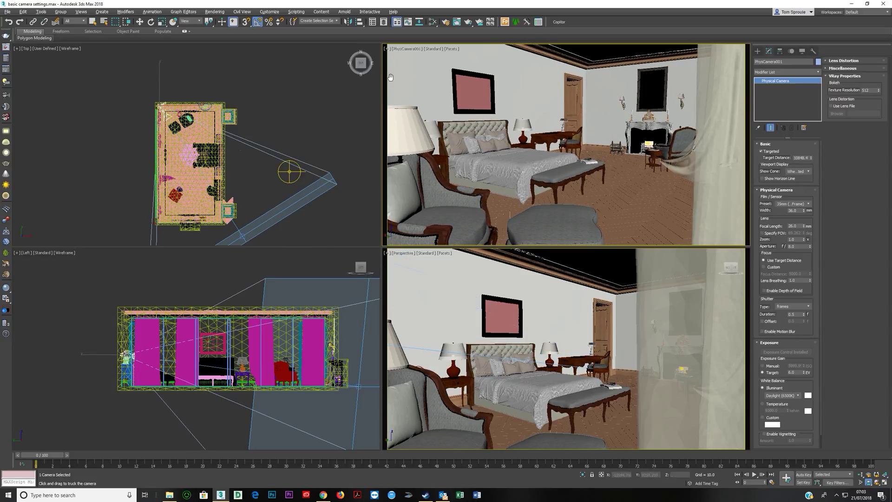
Step: Reselect the camera and nudge it in the Top view slightly inward from the room's upper-left corner with the Move tool
{"action": "left_click", "coordinate": [406, 48]}
{"action": "left_click", "coordinate": [436, 180]}
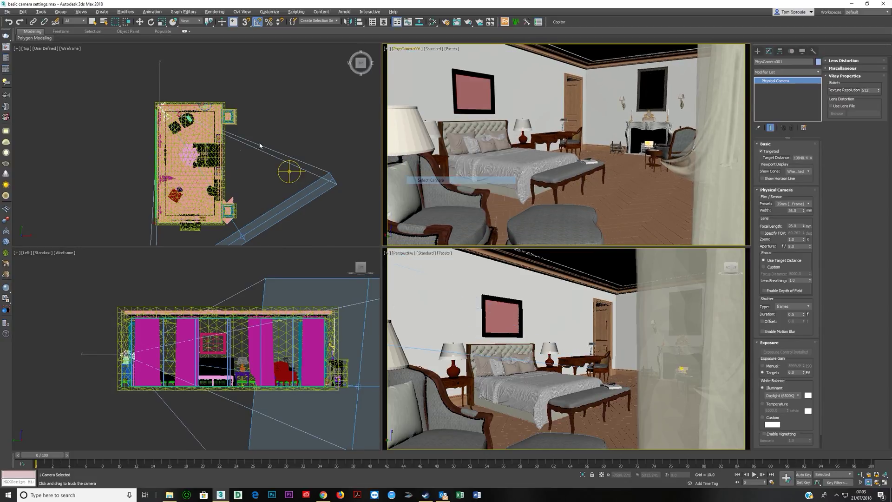
{"action": "key", "text": "w"}
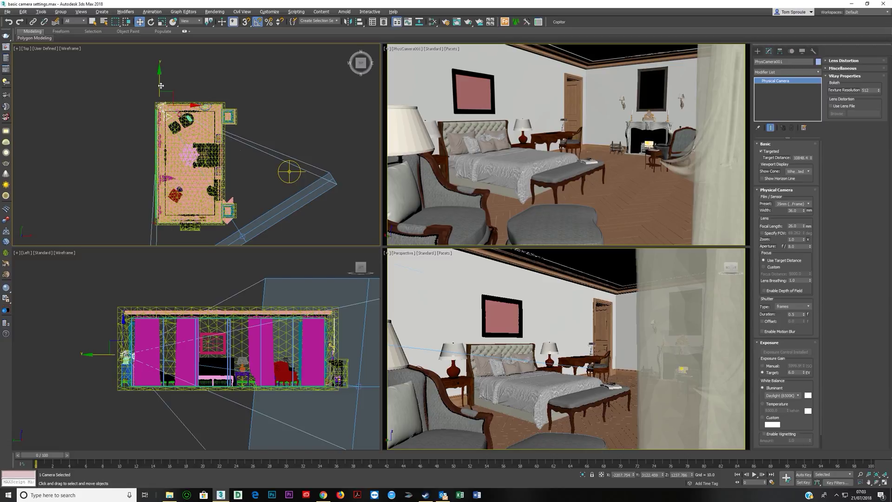
{"action": "left_click_drag", "start_coordinate": [165, 92], "coordinate": [169, 96]}
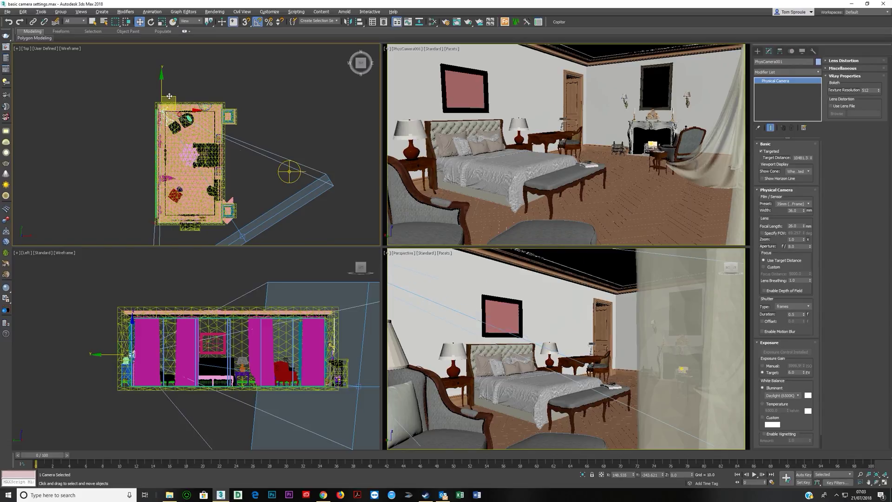
{"action": "left_click_drag", "start_coordinate": [170, 96], "coordinate": [169, 96]}
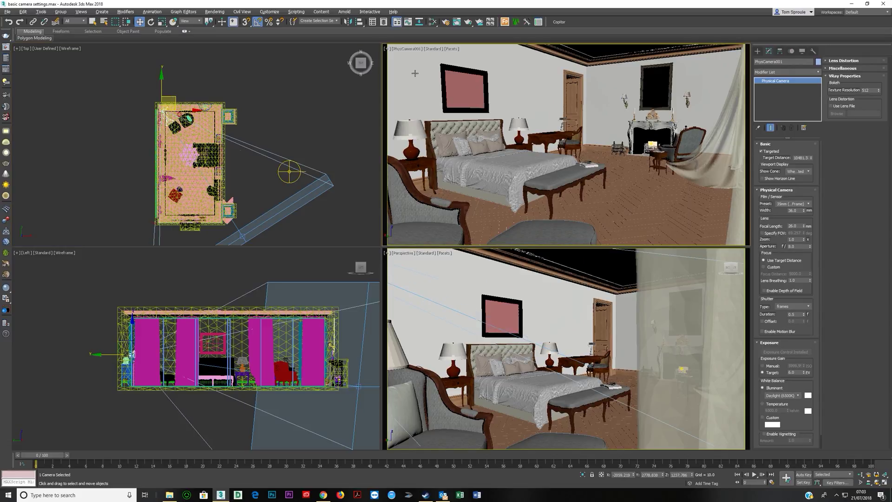
Step: Select the camera target and shift it farther right in the Top view to turn the camera toward the windows
{"action": "left_click", "coordinate": [404, 48]}
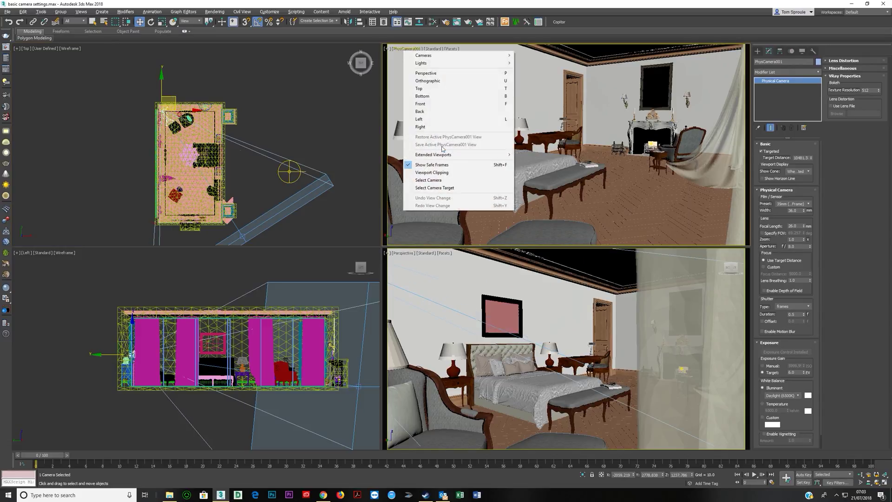
{"action": "left_click", "coordinate": [429, 188]}
{"action": "right_click", "coordinate": [248, 152]}
{"action": "left_click_drag", "start_coordinate": [265, 236], "coordinate": [278, 233]}
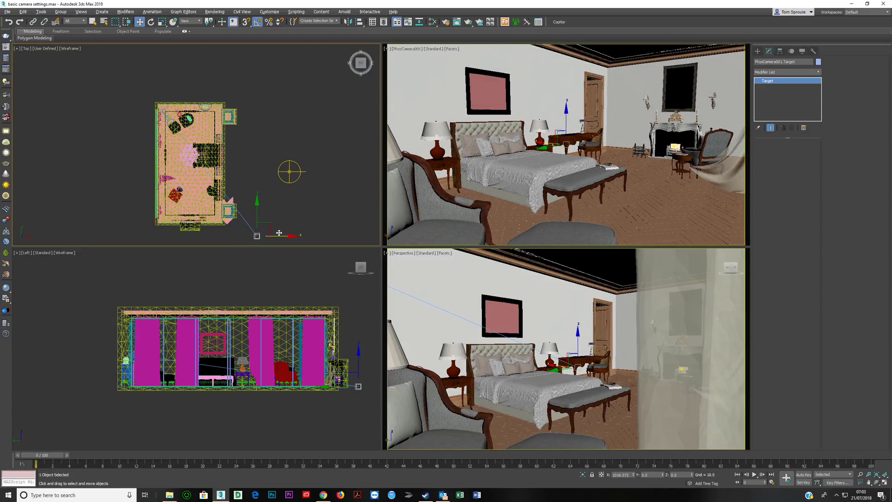
{"action": "right_click", "coordinate": [530, 191]}
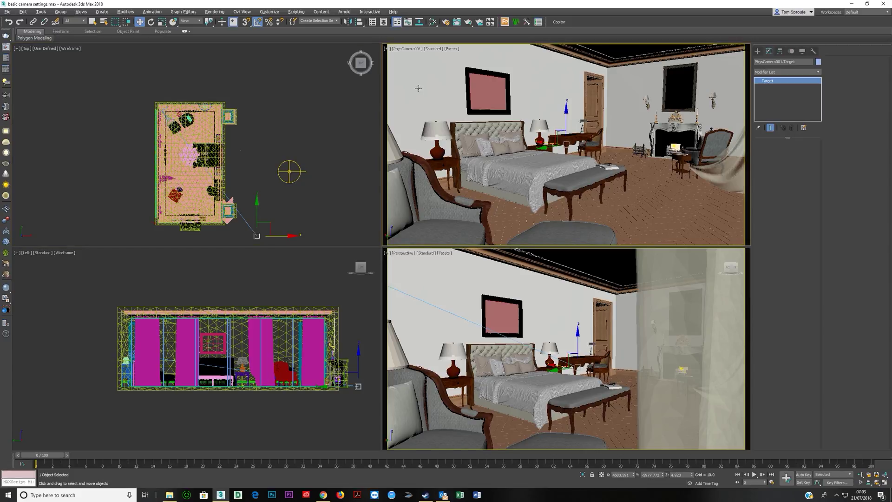
Step: Select the camera and move it back in the Top view to just beyond the room's upper-left corner
{"action": "left_click", "coordinate": [405, 48]}
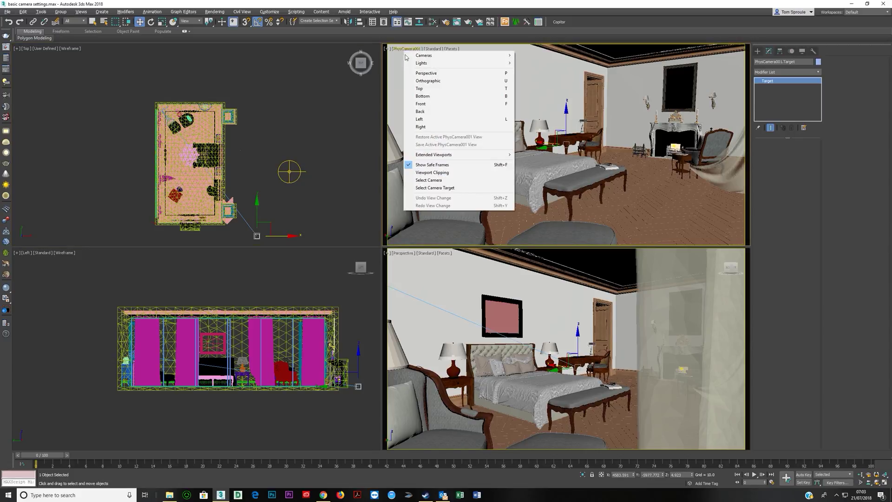
{"action": "left_click", "coordinate": [427, 181]}
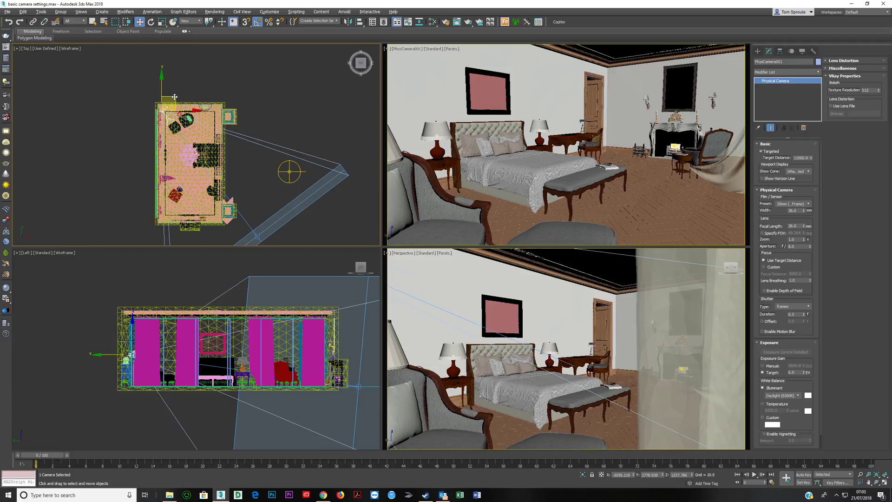
{"action": "left_click_drag", "start_coordinate": [174, 96], "coordinate": [168, 88]}
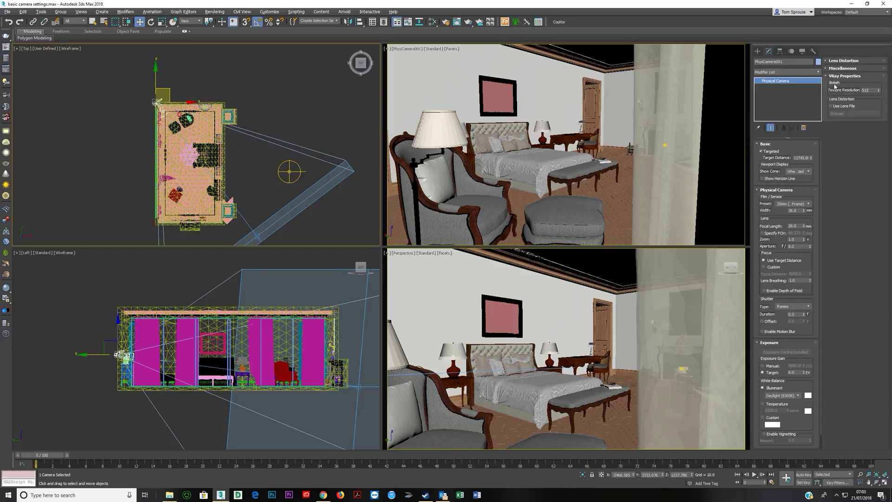
Step: Enable the camera's clipping planes, enter a near distance of 1000, and raise it to 1200
{"action": "left_click", "coordinate": [840, 69]}
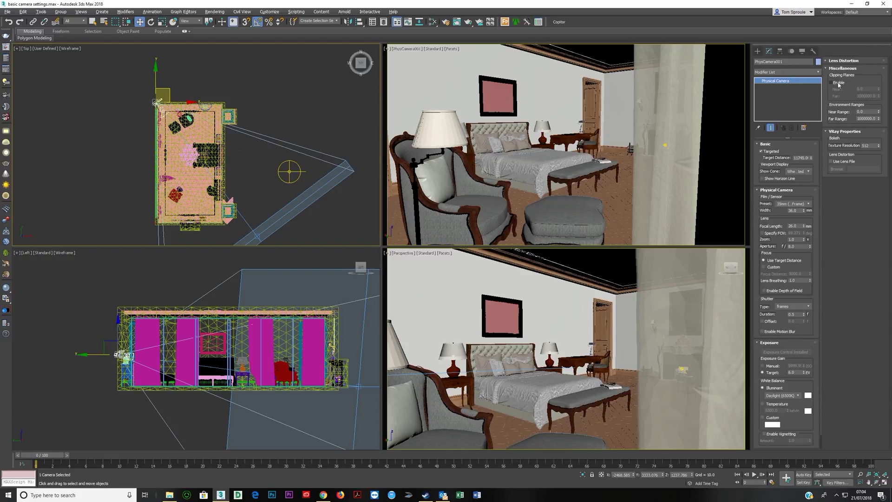
{"action": "left_click", "coordinate": [832, 83]}
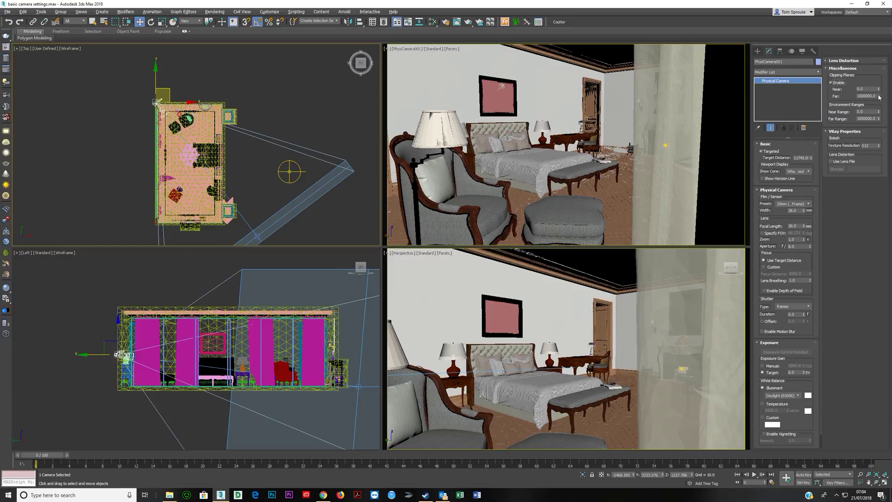
{"action": "left_click_drag", "start_coordinate": [879, 89], "coordinate": [841, 91]}
{"action": "type", "text": "1000"}
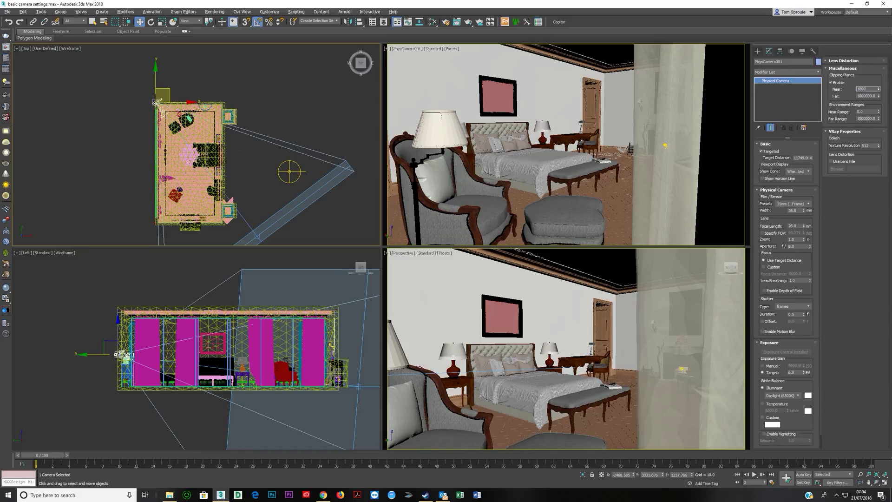
{"action": "key", "text": "Return"}
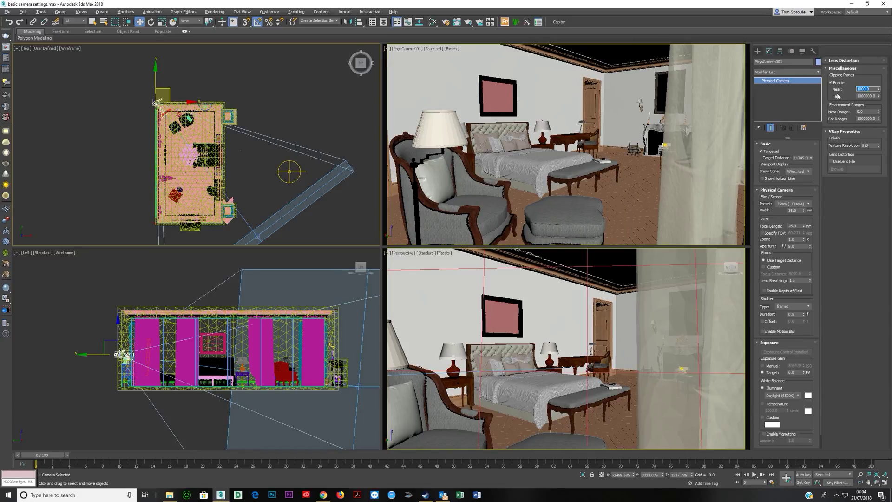
{"action": "mouse_move", "coordinate": [881, 91]}
{"action": "left_mouse_down"}
{"action": "mouse_move", "coordinate": [883, 4]}
{"action": "mouse_move", "coordinate": [879, 89]}
{"action": "mouse_move", "coordinate": [877, 75]}
{"action": "left_mouse_up"}
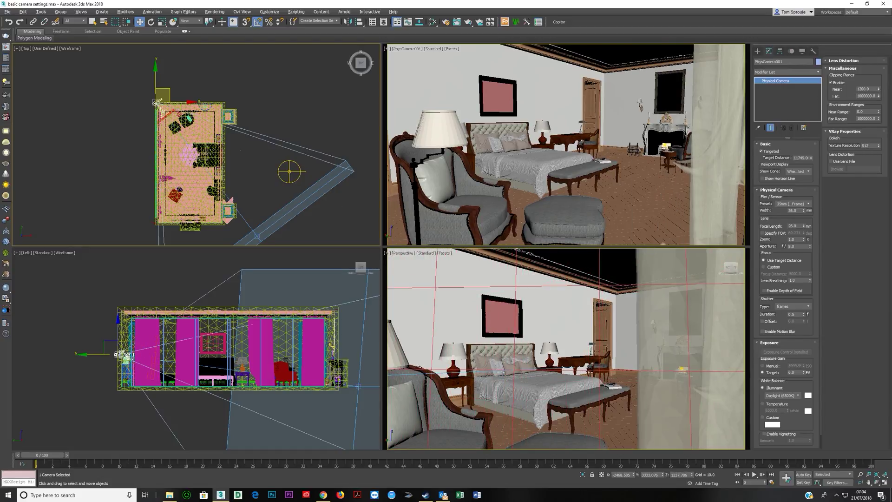
Step: Try the camera well outside the room's upper-left corner in the Top view and undo the move
{"action": "right_click", "coordinate": [193, 138]}
{"action": "left_click", "coordinate": [165, 116]}
{"action": "scroll", "coordinate": [166, 117], "scroll_direction": "up", "scroll_amount": 5}
{"action": "middle_click_drag", "start_coordinate": [167, 117], "coordinate": [194, 133]}
{"action": "scroll", "coordinate": [167, 106], "scroll_direction": "up", "scroll_amount": 2}
{"action": "scroll", "coordinate": [212, 144], "scroll_direction": "down", "scroll_amount": 8}
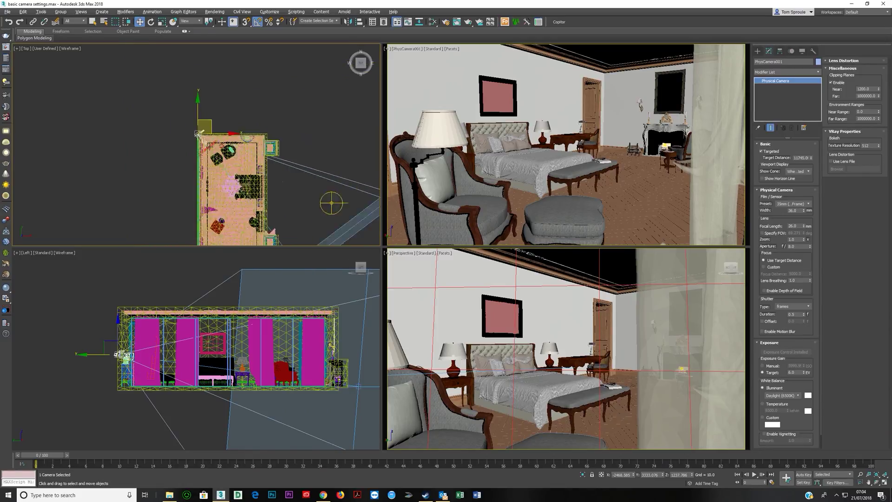
{"action": "scroll", "coordinate": [212, 144], "scroll_direction": "up", "scroll_amount": 3}
{"action": "left_click_drag", "start_coordinate": [204, 119], "coordinate": [194, 85]}
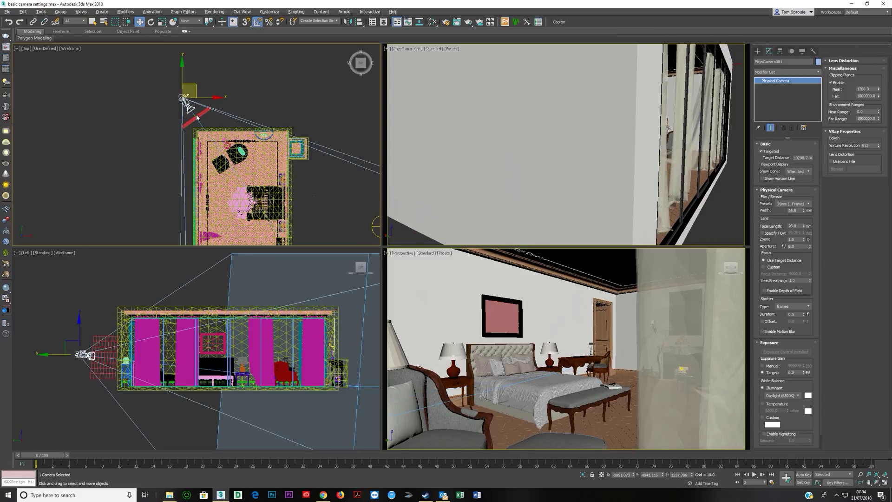
{"action": "key", "text": "ctrl+z"}
Step: Move the camera slightly inward at the room's upper-left corner and toggle its clipping planes off and on to compare the view
{"action": "scroll", "coordinate": [230, 138], "scroll_direction": "up", "scroll_amount": 5}
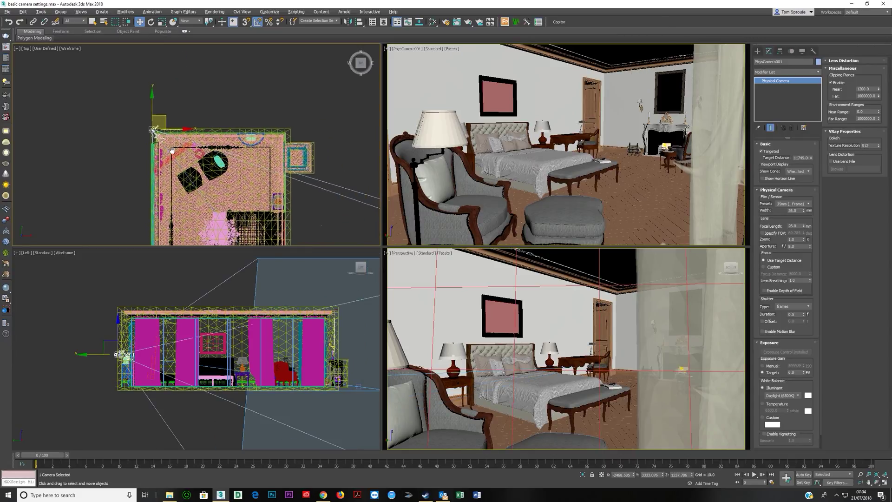
{"action": "left_click_drag", "start_coordinate": [141, 100], "coordinate": [144, 116]}
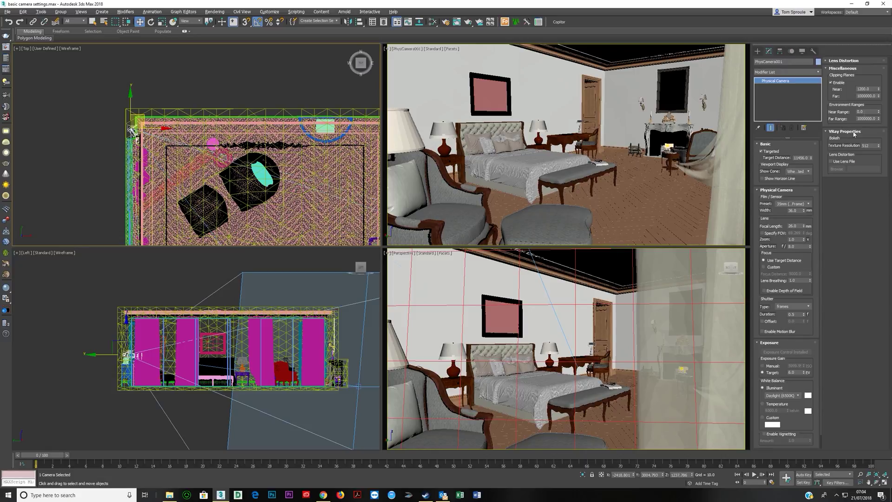
{"action": "left_click", "coordinate": [834, 83]}
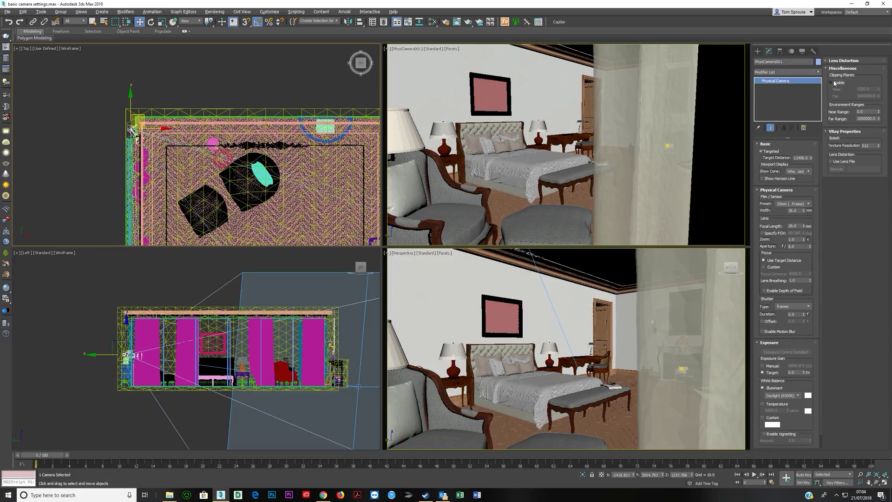
{"action": "left_click", "coordinate": [832, 83]}
{"action": "left_click", "coordinate": [834, 83]}
{"action": "left_click", "coordinate": [834, 83]}
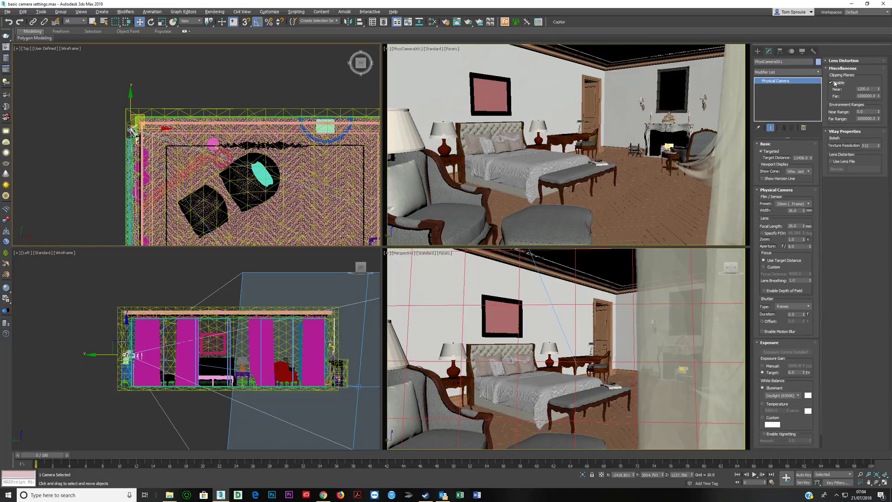
Step: Select the camera target in the Top view and move it slightly farther right along the X axis
{"action": "middle_click_drag", "start_coordinate": [132, 130], "coordinate": [155, 79]}
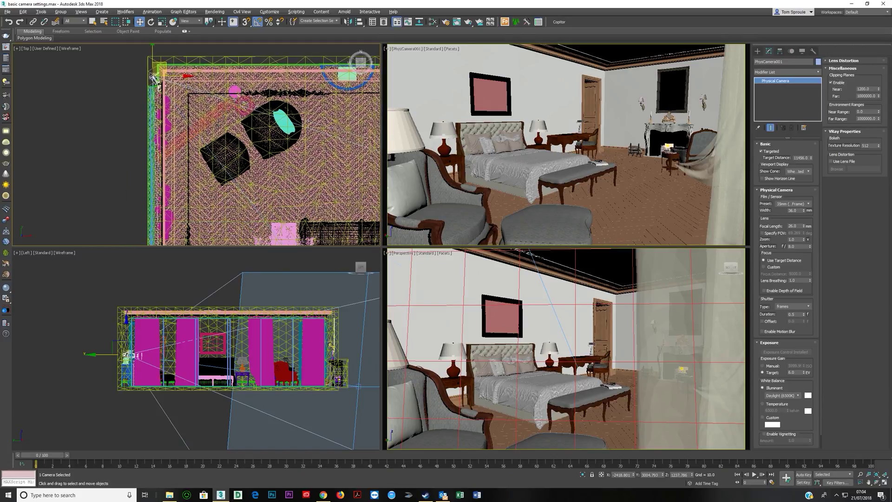
{"action": "scroll", "coordinate": [166, 148], "scroll_direction": "up", "scroll_amount": 4}
{"action": "scroll", "coordinate": [166, 150], "scroll_direction": "down", "scroll_amount": 4}
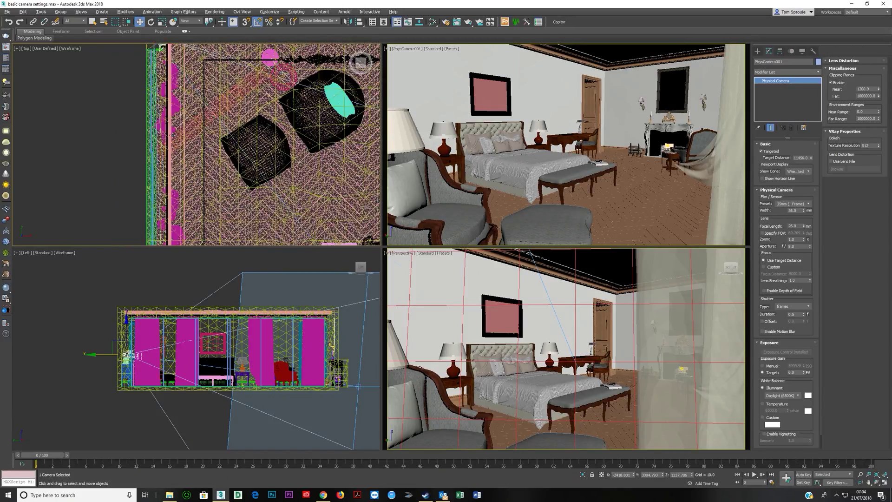
{"action": "scroll", "coordinate": [233, 140], "scroll_direction": "down", "scroll_amount": 6}
{"action": "middle_click_drag", "start_coordinate": [306, 219], "coordinate": [201, 143]}
{"action": "scroll", "coordinate": [201, 142], "scroll_direction": "down", "scroll_amount": 2}
{"action": "left_click", "coordinate": [221, 191]}
{"action": "left_click_drag", "start_coordinate": [244, 193], "coordinate": [248, 187]}
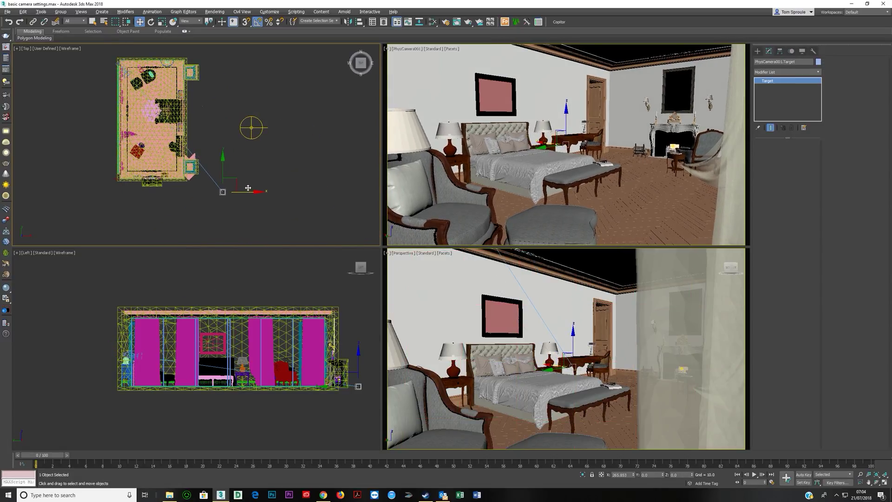
Step: Limit the selection filter to Cameras and select the physical camera at the room's upper-left corner in the Top view
{"action": "left_click", "coordinate": [125, 69]}
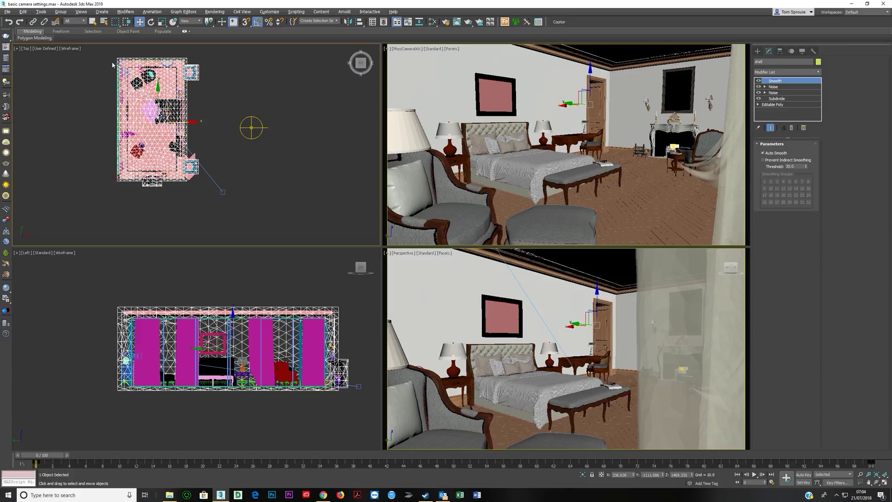
{"action": "left_click", "coordinate": [112, 56]}
{"action": "scroll", "coordinate": [112, 56], "scroll_direction": "up", "scroll_amount": 8}
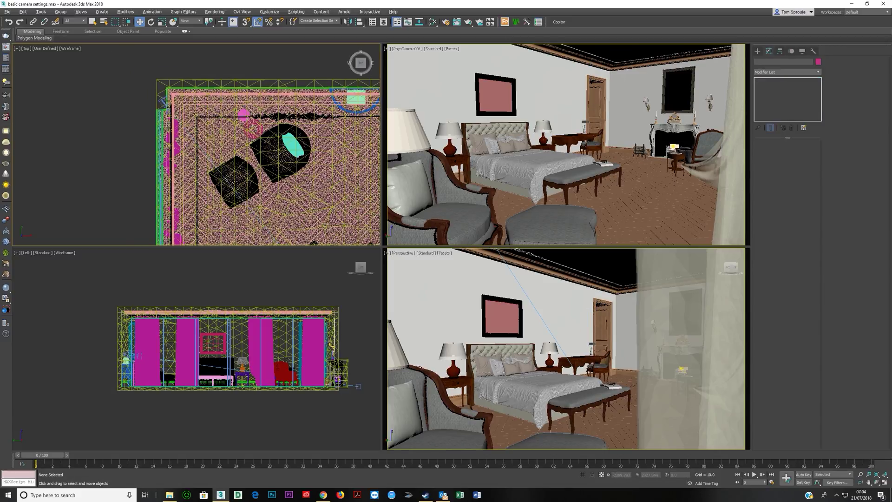
{"action": "left_click", "coordinate": [76, 21]}
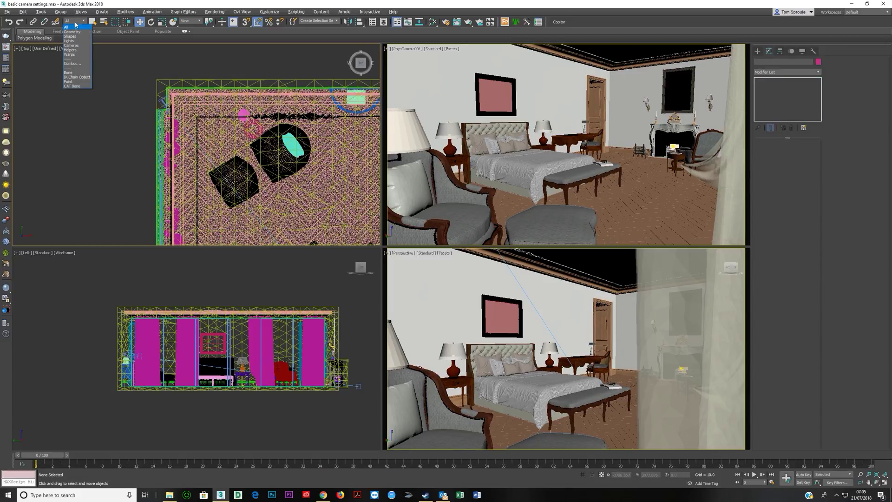
{"action": "left_click", "coordinate": [72, 47]}
{"action": "left_click", "coordinate": [165, 103]}
Step: Move the camera slightly inward from the room corner in the Top view and disable its clipping planes
{"action": "scroll", "coordinate": [97, 77], "scroll_direction": "down", "scroll_amount": 8}
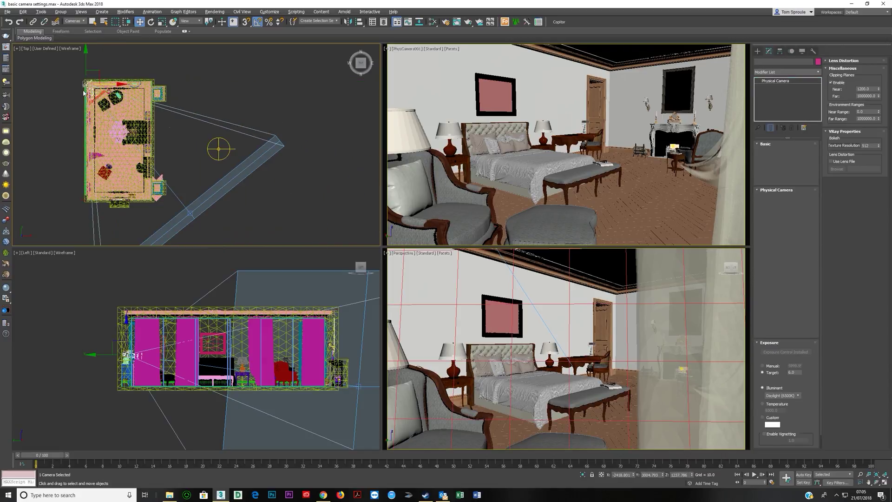
{"action": "left_click_drag", "start_coordinate": [102, 72], "coordinate": [107, 75]}
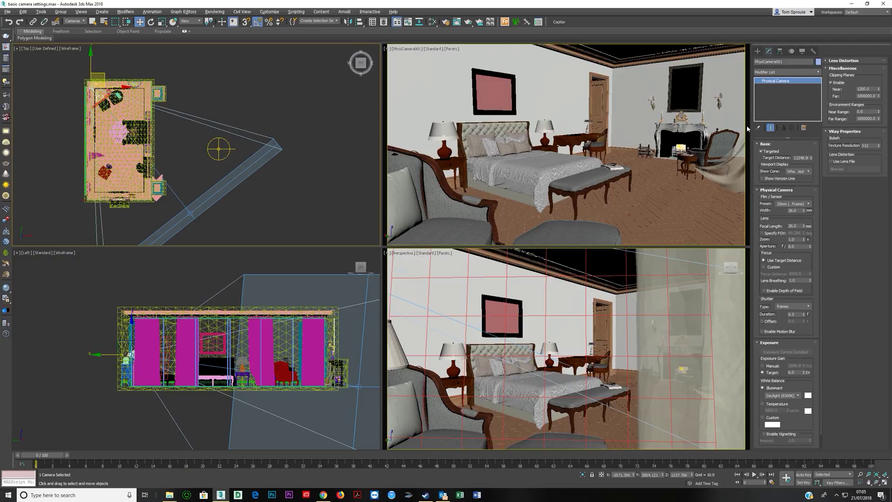
{"action": "left_click", "coordinate": [831, 83]}
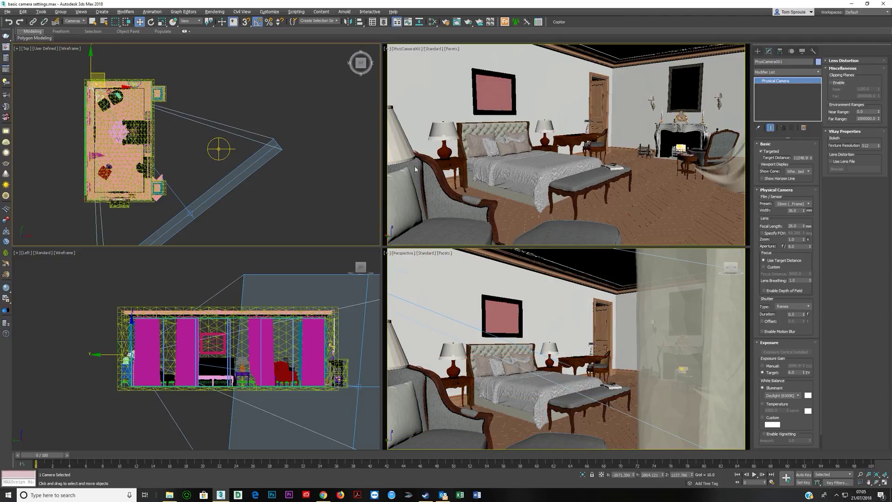
Step: Nudge the camera slightly back toward the room corner and move its target a little left in the Top view
{"action": "left_click", "coordinate": [190, 214]}
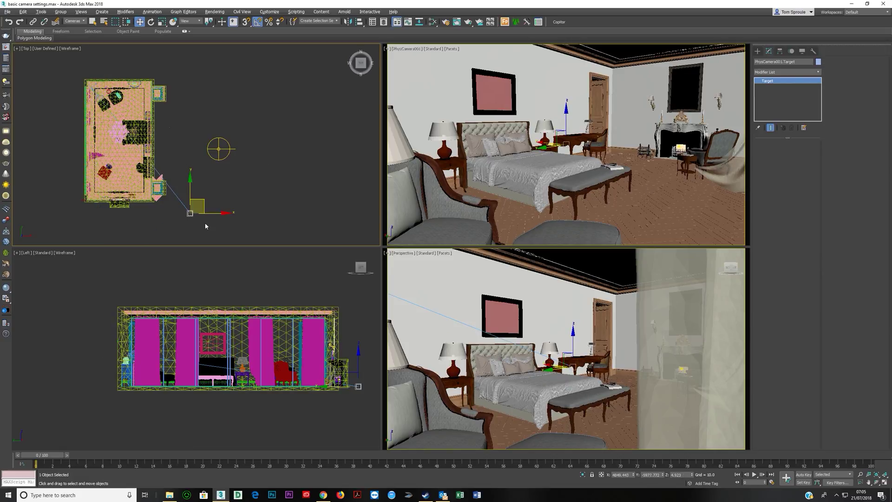
{"action": "mouse_move", "coordinate": [210, 214]}
{"action": "left_mouse_down"}
{"action": "mouse_move", "coordinate": [198, 214]}
{"action": "mouse_move", "coordinate": [209, 208]}
{"action": "left_mouse_up"}
{"action": "left_click", "coordinate": [100, 93]}
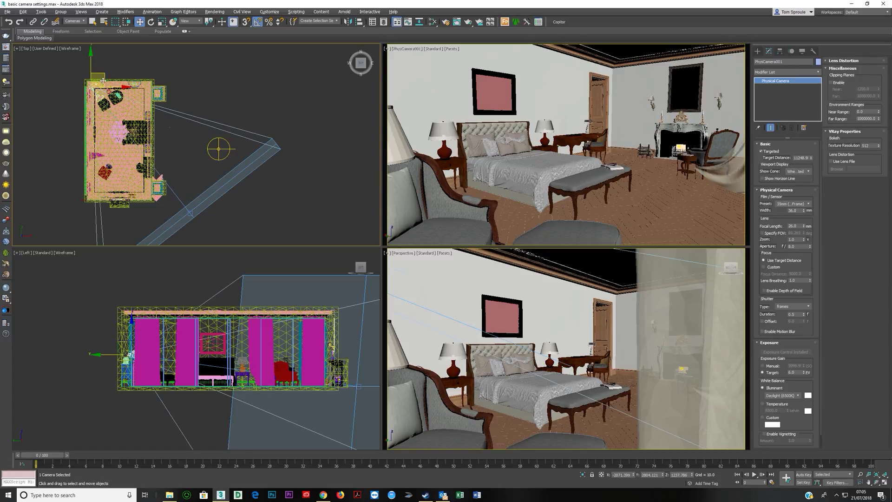
{"action": "left_click_drag", "start_coordinate": [101, 75], "coordinate": [99, 74]}
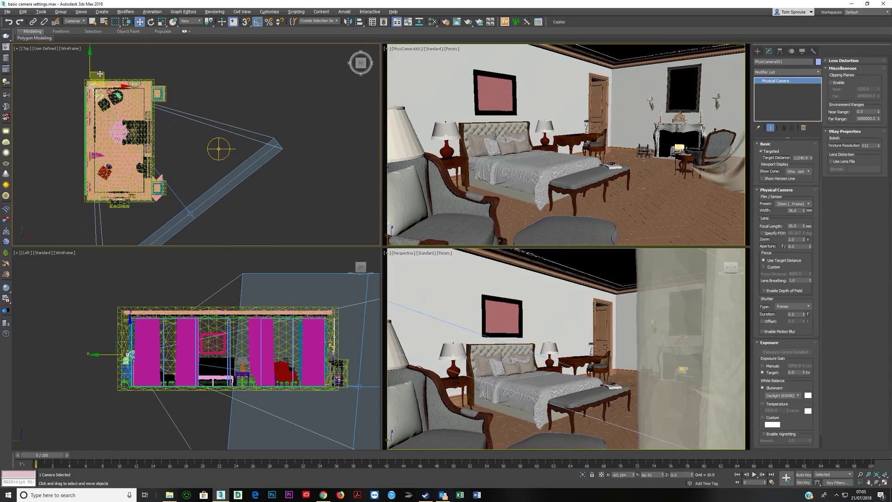
{"action": "left_click", "coordinate": [191, 213]}
{"action": "left_click_drag", "start_coordinate": [212, 213], "coordinate": [205, 212]}
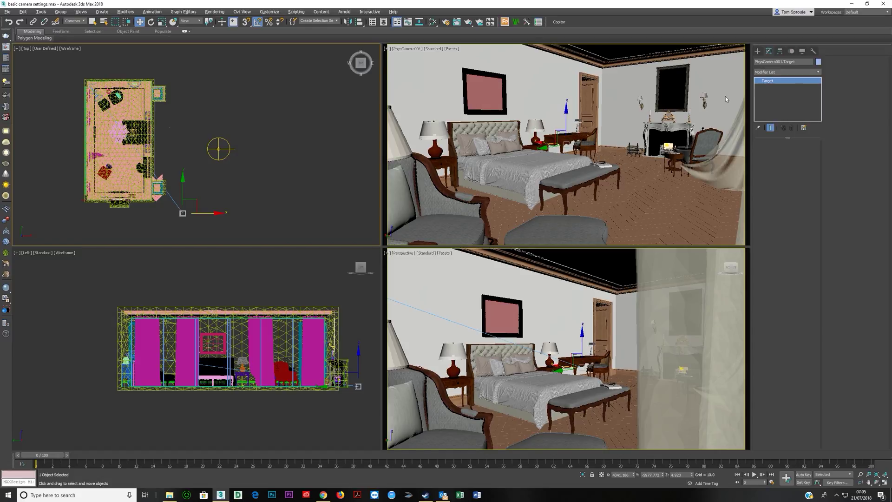
Step: Turn off Targeted for the camera and try rotating it in the Top view
{"action": "left_click", "coordinate": [97, 94]}
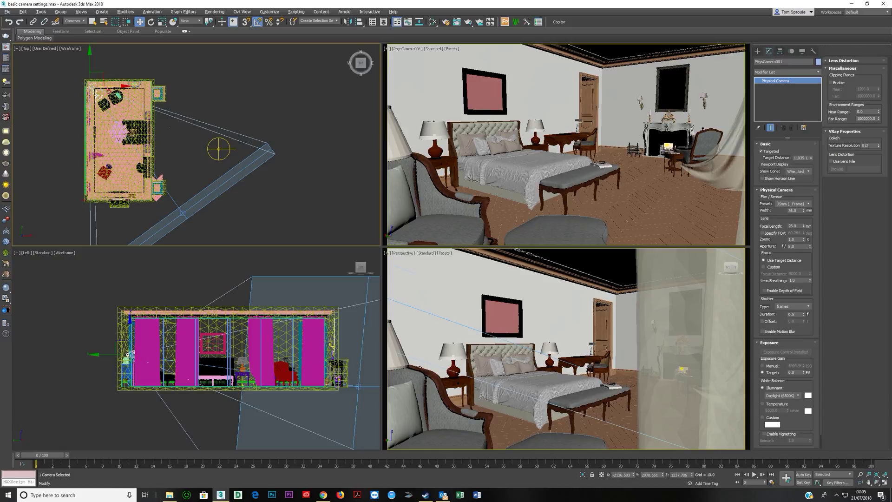
{"action": "left_click", "coordinate": [769, 155]}
{"action": "key", "text": "e"}
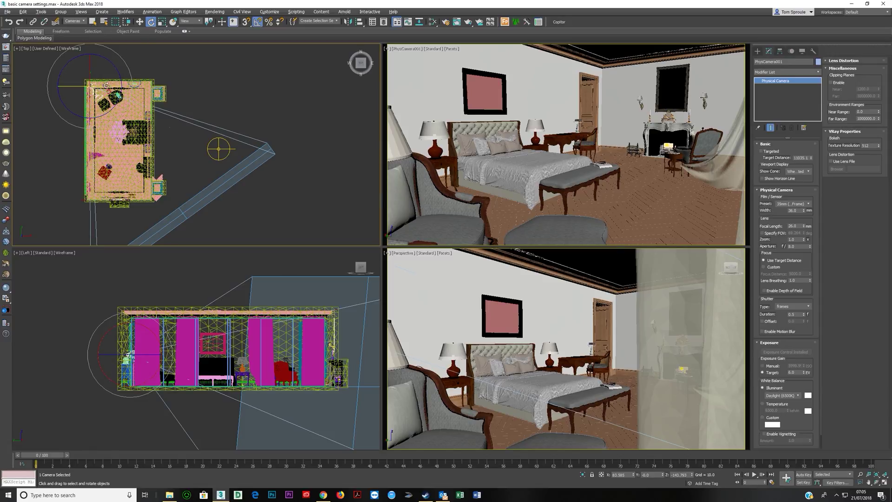
{"action": "mouse_move", "coordinate": [91, 107]}
{"action": "left_mouse_down"}
{"action": "mouse_move", "coordinate": [88, 66]}
{"action": "mouse_move", "coordinate": [89, 111]}
{"action": "left_mouse_up"}
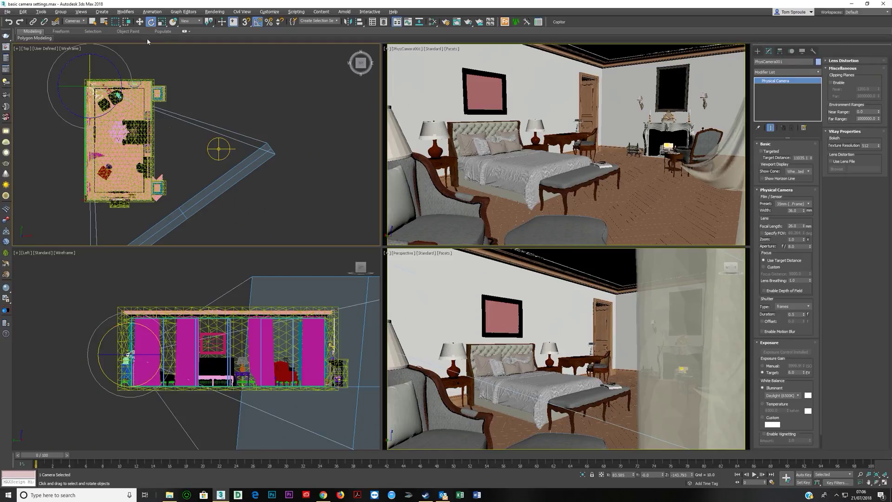
Step: Set the reference coordinate system to Local, try rotating the free camera, and turn Targeted back on
{"action": "left_click", "coordinate": [191, 21]}
{"action": "left_click", "coordinate": [188, 45]}
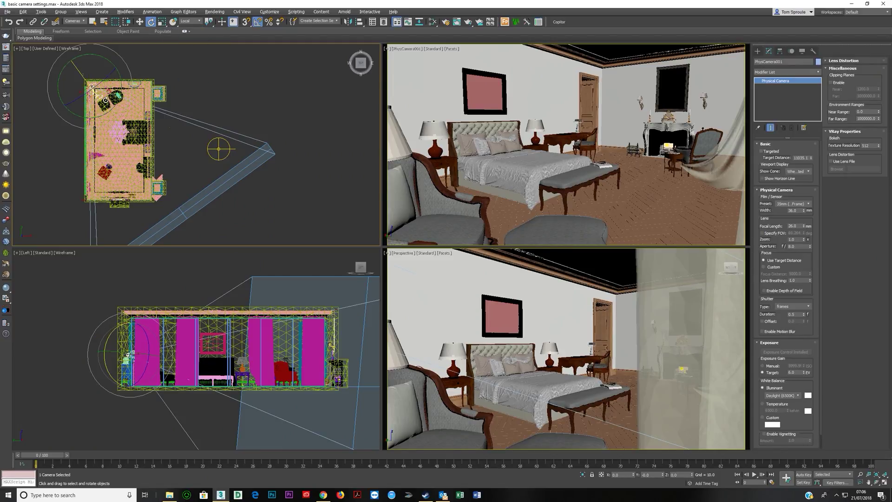
{"action": "mouse_move", "coordinate": [104, 100]}
{"action": "left_mouse_down"}
{"action": "mouse_move", "coordinate": [101, 91]}
{"action": "mouse_move", "coordinate": [103, 101]}
{"action": "left_mouse_up"}
{"action": "left_click", "coordinate": [766, 151]}
Step: Try an aperture of f/3 on the camera and undo the change
{"action": "double_click", "coordinate": [799, 246]}
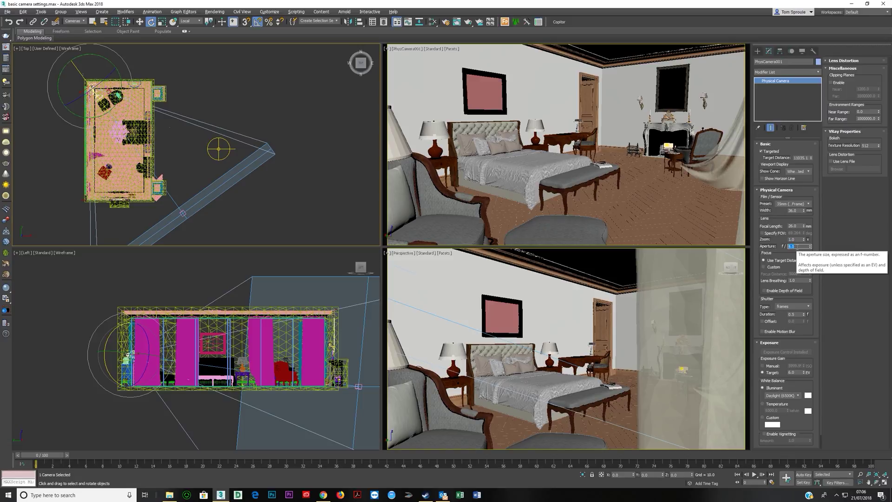
{"action": "type", "text": "3"}
{"action": "key", "text": "Return"}
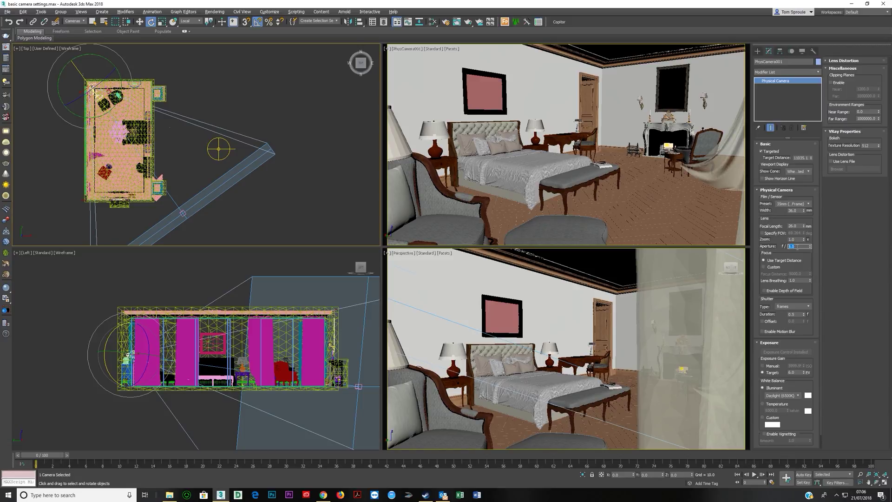
{"action": "key", "text": "ctrl+z"}
Step: Open the render settings for the camera view, try the Scanline Renderer, and set the renderer back to V-Ray Adv 3.60.03
{"action": "right_click", "coordinate": [453, 178]}
{"action": "left_click", "coordinate": [445, 23]}
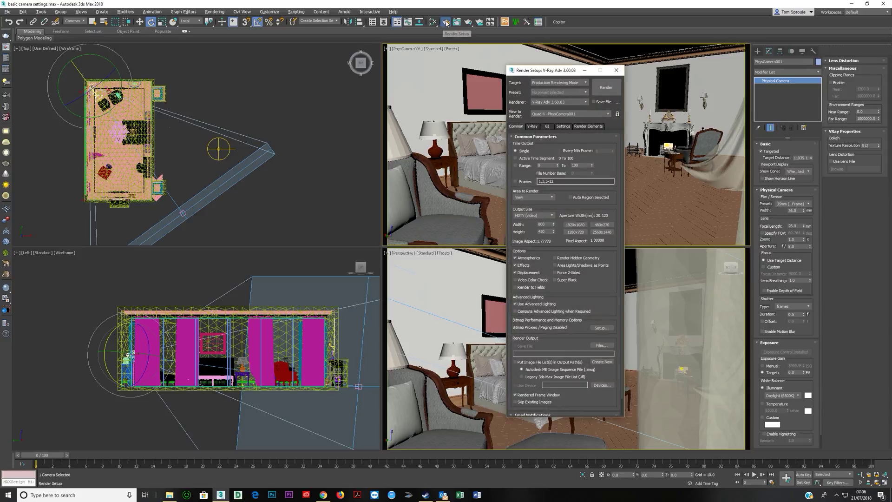
{"action": "left_click", "coordinate": [557, 102]}
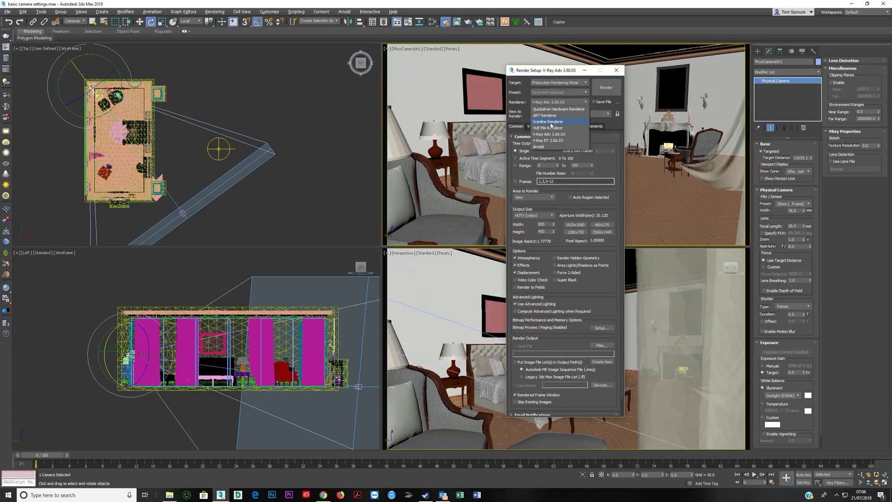
{"action": "left_click", "coordinate": [548, 122]}
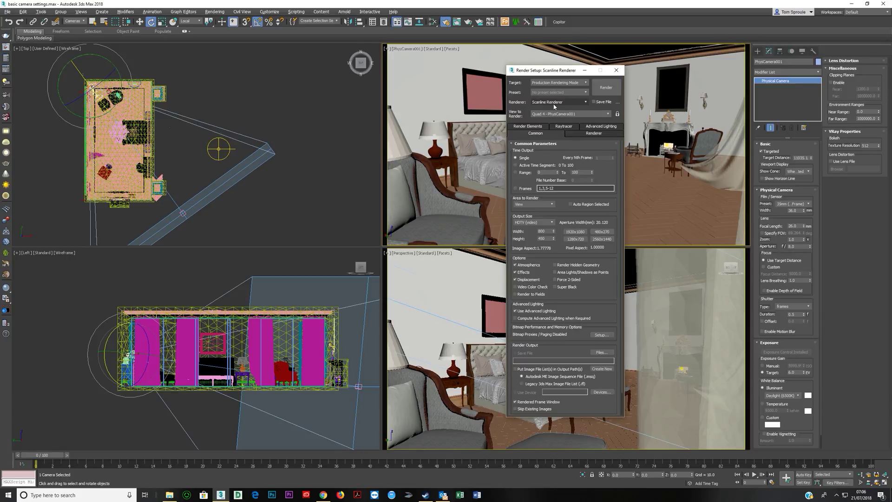
{"action": "left_click", "coordinate": [558, 102]}
{"action": "left_click", "coordinate": [550, 135]}
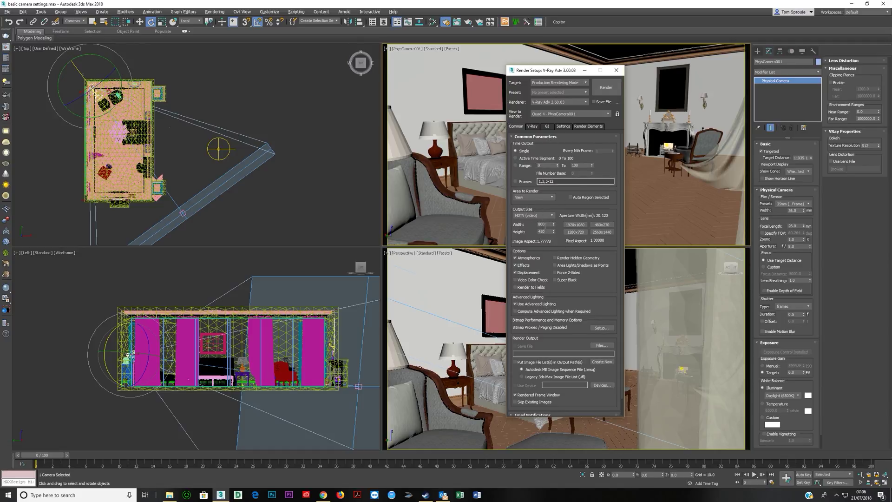
Step: Set the V-Ray image sampler to Bucket with a noise threshold of 0.1 and max subdivs of 4
{"action": "double_click", "coordinate": [547, 225]}
{"action": "left_click", "coordinate": [532, 126]}
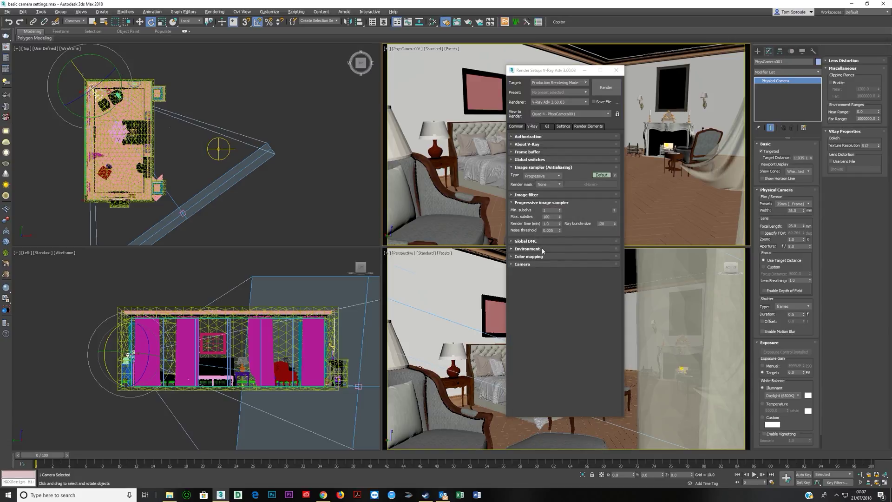
{"action": "left_click", "coordinate": [539, 176]}
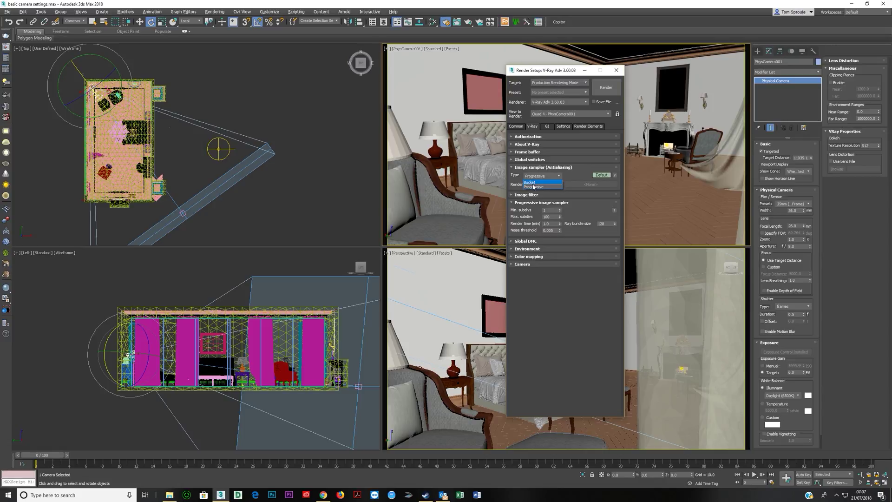
{"action": "left_click", "coordinate": [532, 183]}
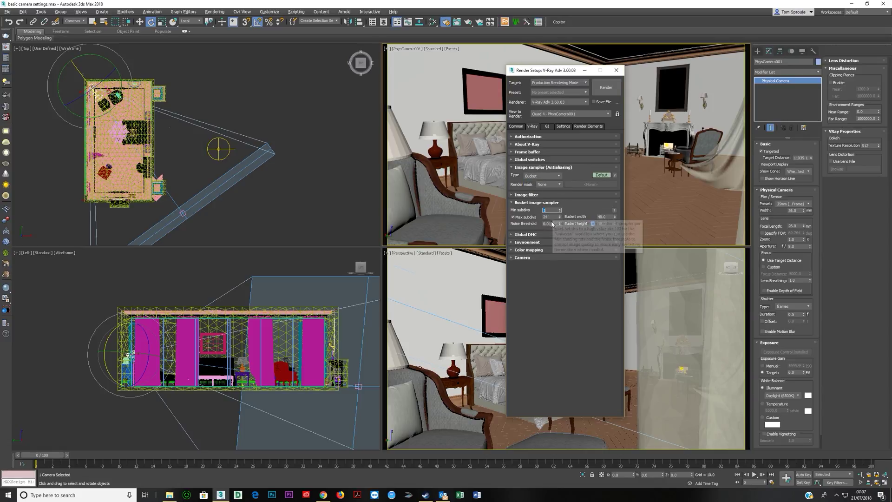
{"action": "left_click", "coordinate": [553, 224]}
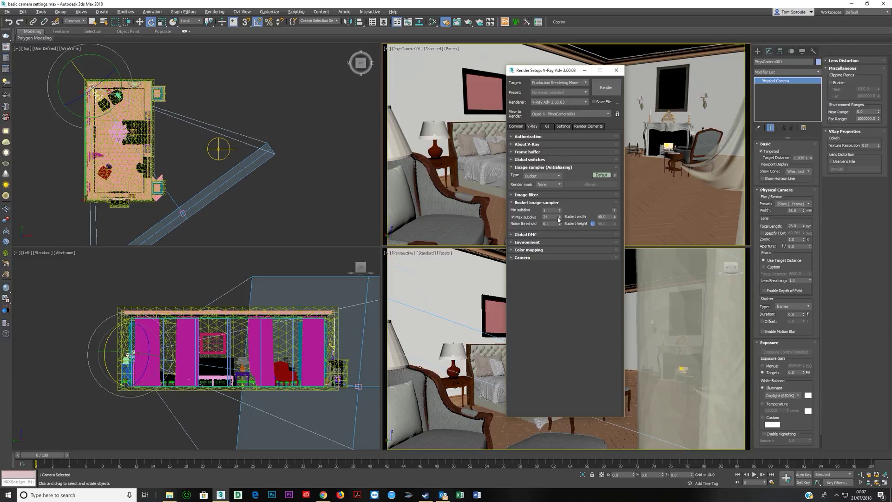
{"action": "type", "text": "4"}
Step: Check the V-Ray frame buffer and render output settings, and render the physical camera's view
{"action": "left_click", "coordinate": [527, 152]}
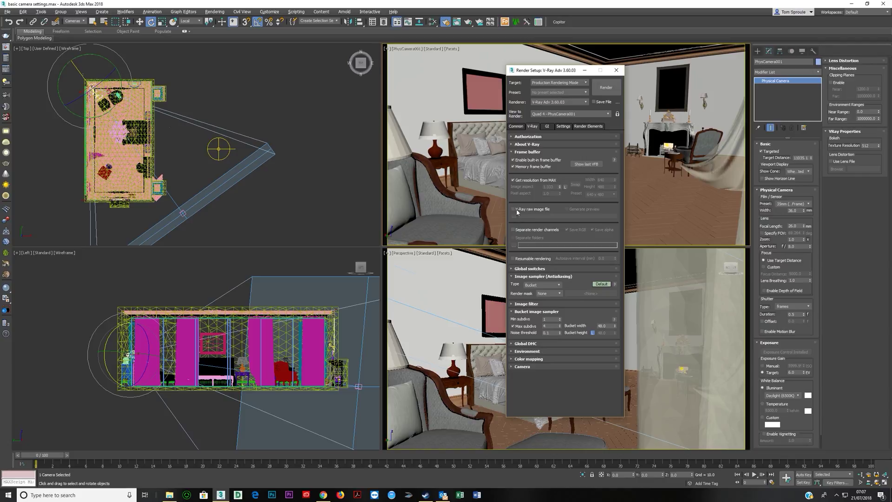
{"action": "left_click", "coordinate": [515, 126]}
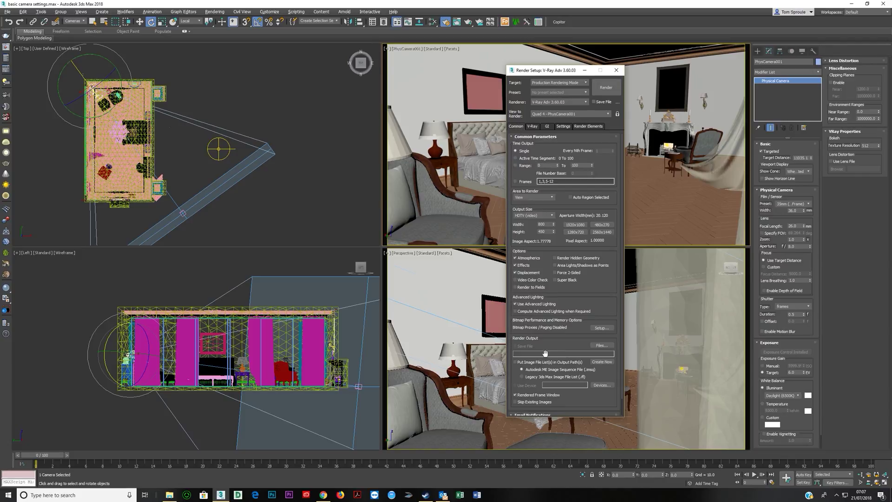
{"action": "left_click_drag", "start_coordinate": [536, 347], "coordinate": [523, 328]}
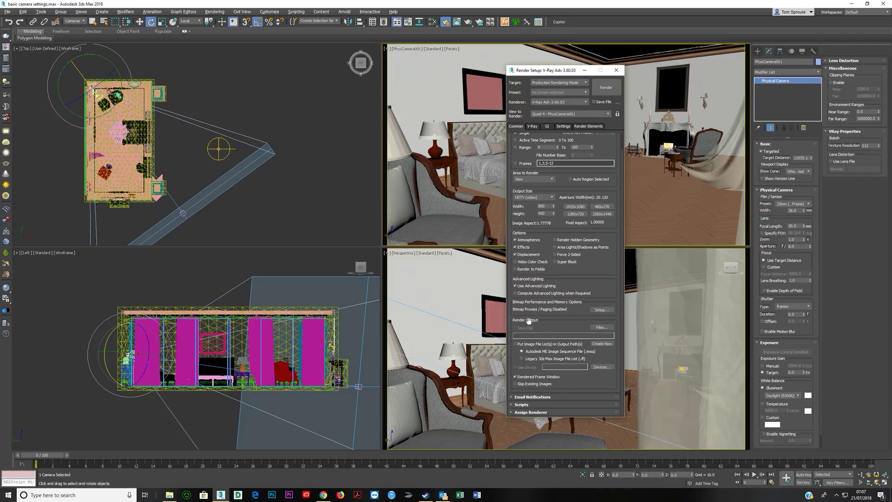
{"action": "left_click", "coordinate": [532, 126]}
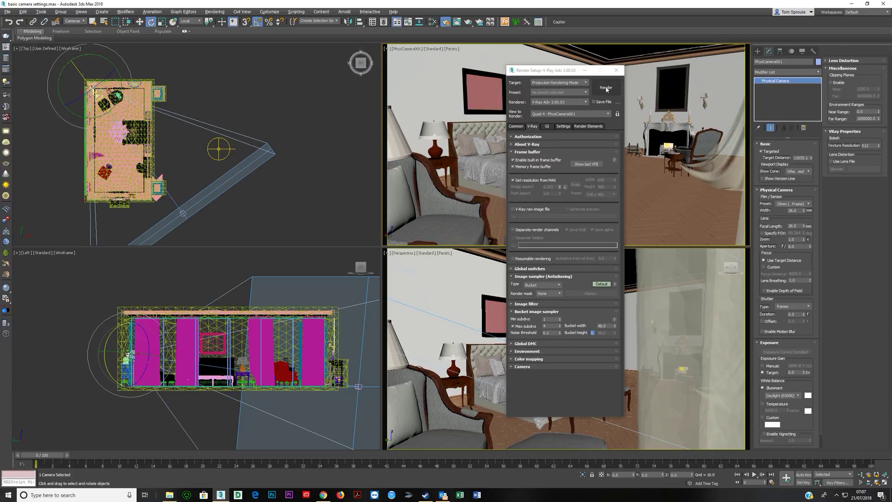
{"action": "left_click_drag", "start_coordinate": [549, 71], "coordinate": [609, 119]}
{"action": "right_click", "coordinate": [422, 154]}
{"action": "left_click", "coordinate": [415, 187]}
{"action": "left_click", "coordinate": [667, 140]}
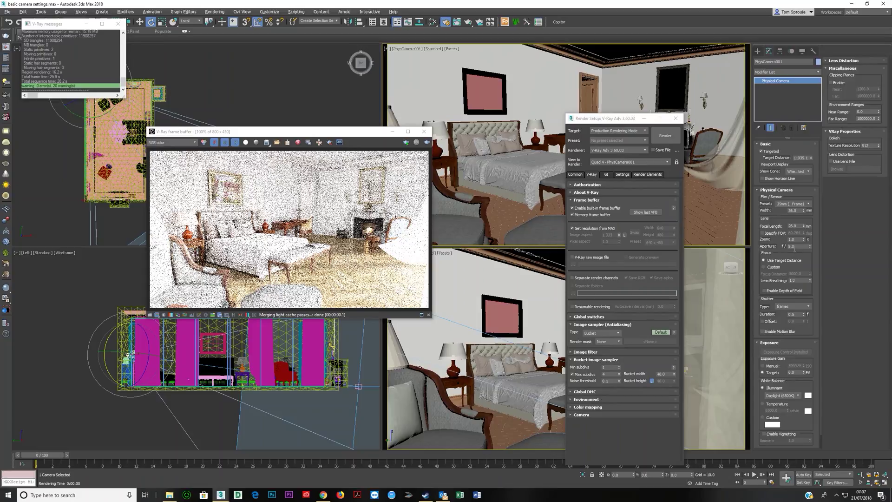
Step: Set the camera's aperture to f/5.6 and render the view again
{"action": "double_click", "coordinate": [790, 247]}
{"action": "type", "text": "5.6"}
{"action": "left_click", "coordinate": [427, 143]}
Step: Set the camera's shutter type to 1/seconds and its duration to 1/150
{"action": "double_click", "coordinate": [798, 246]}
{"action": "left_click", "coordinate": [797, 309]}
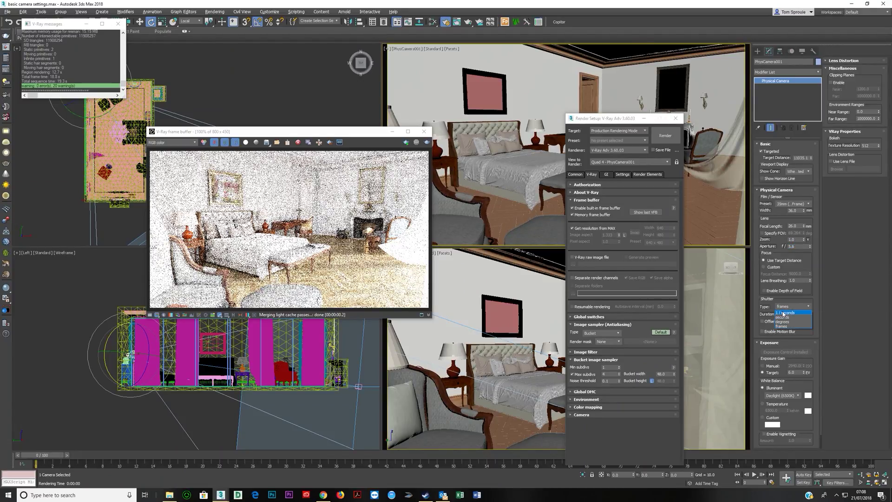
{"action": "left_click", "coordinate": [783, 313]}
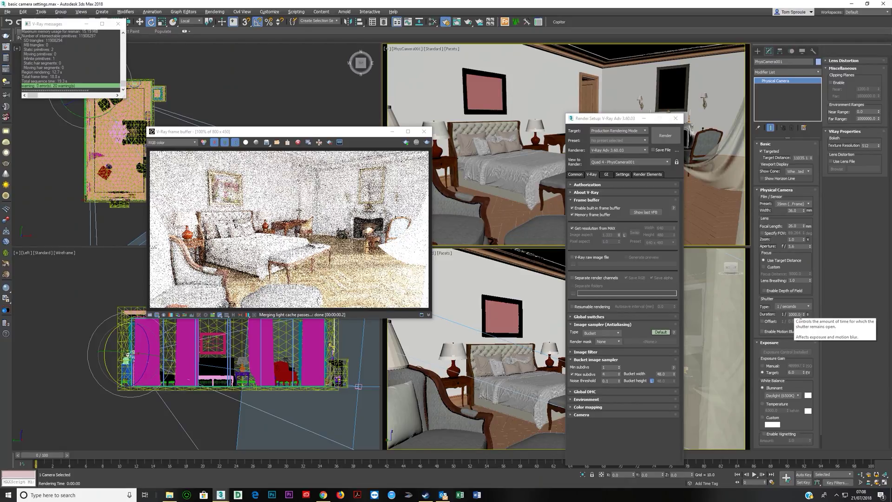
{"action": "double_click", "coordinate": [795, 315]}
{"action": "type", "text": "15"}
{"action": "type", "text": "0"}
{"action": "key", "text": "Return"}
Step: Try the seconds, degrees and frames shutter types and switch the shutter back to 1/seconds
{"action": "left_click", "coordinate": [795, 306]}
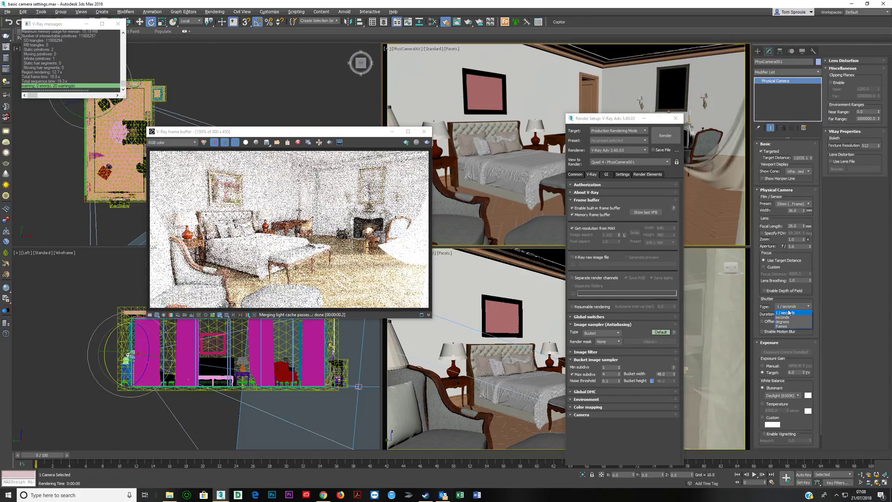
{"action": "left_click", "coordinate": [788, 319]}
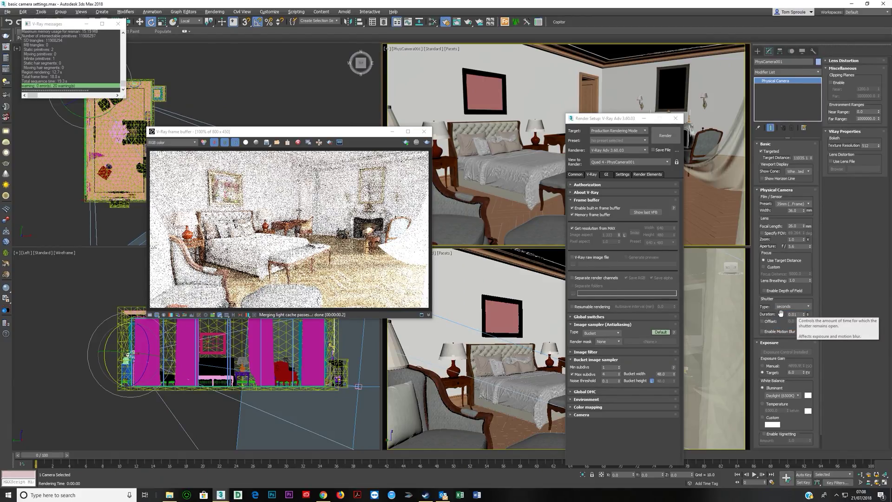
{"action": "left_click", "coordinate": [793, 306]}
{"action": "left_click", "coordinate": [793, 322]}
{"action": "left_click", "coordinate": [789, 327]}
{"action": "left_click", "coordinate": [805, 306]}
{"action": "left_click", "coordinate": [791, 313]}
Step: Set the shutter duration to 1/20 second and render the camera view again
{"action": "left_click_drag", "start_coordinate": [801, 314], "coordinate": [755, 319]}
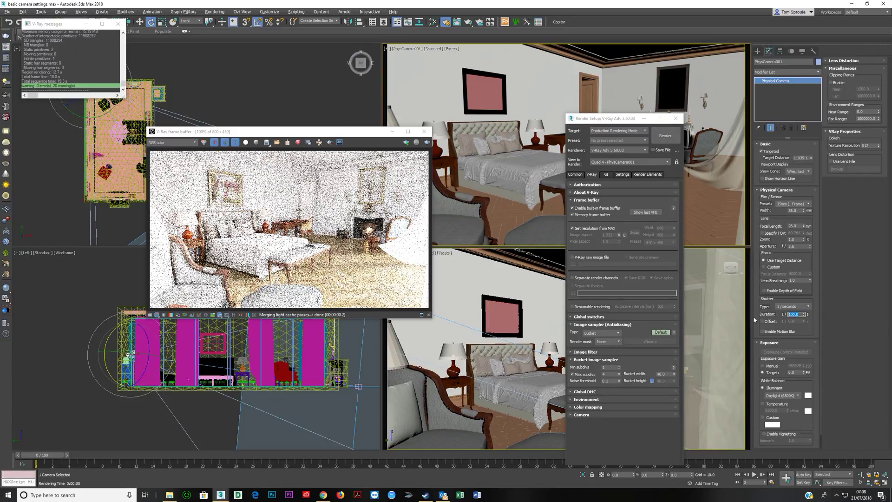
{"action": "type", "text": "20"}
{"action": "key", "text": "Return"}
{"action": "left_click", "coordinate": [427, 142]}
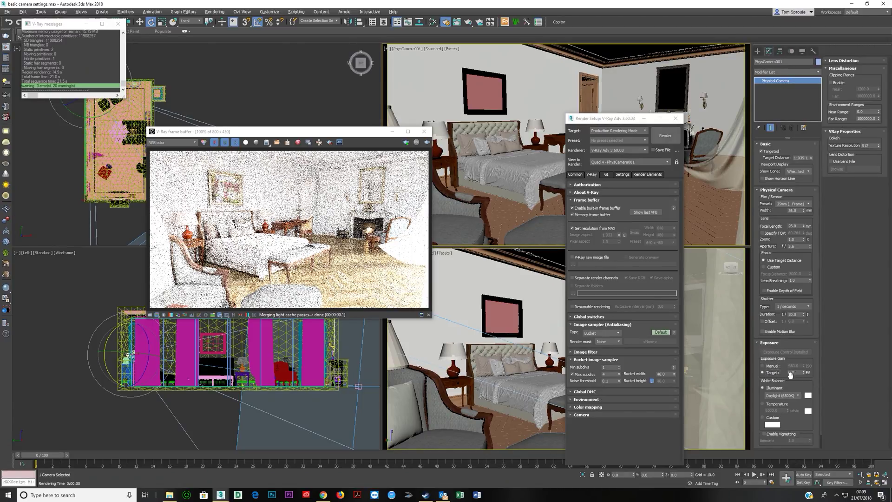
Step: Switch the exposure gain to manual with ISO 400 and render the camera view
{"action": "left_click", "coordinate": [770, 367]}
{"action": "double_click", "coordinate": [799, 366]}
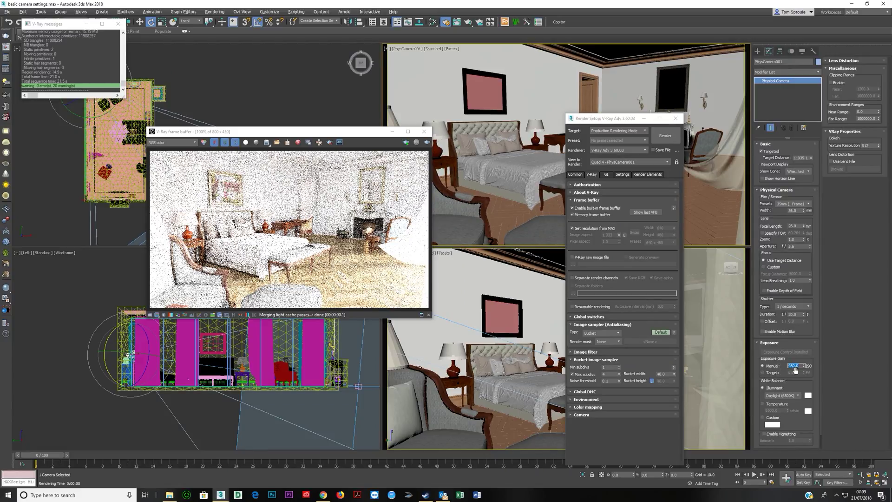
{"action": "type", "text": "400"}
{"action": "key", "text": "Return"}
{"action": "left_click", "coordinate": [427, 142]}
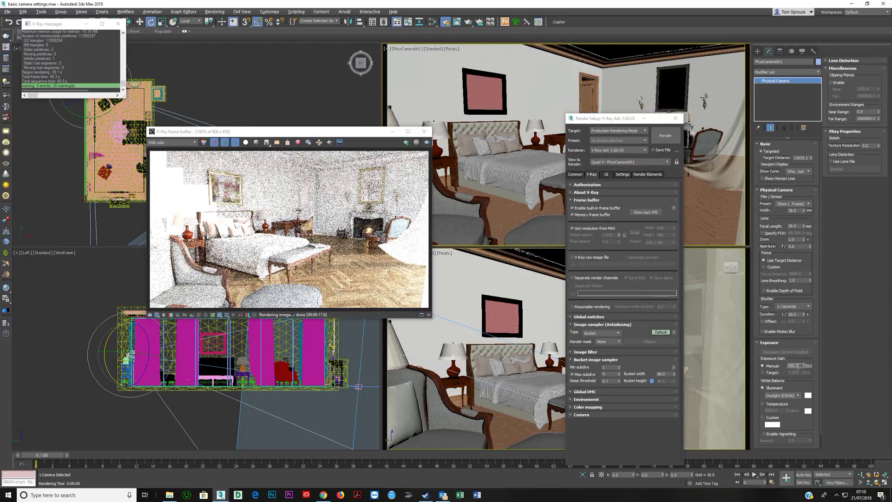
Step: Set the ISO to 200 and the shutter duration to 1/10 second, and render the view again
{"action": "type", "text": "2"}
{"action": "left_click", "coordinate": [800, 316]}
{"action": "type", "text": "10"}
{"action": "key", "text": "shift+q"}
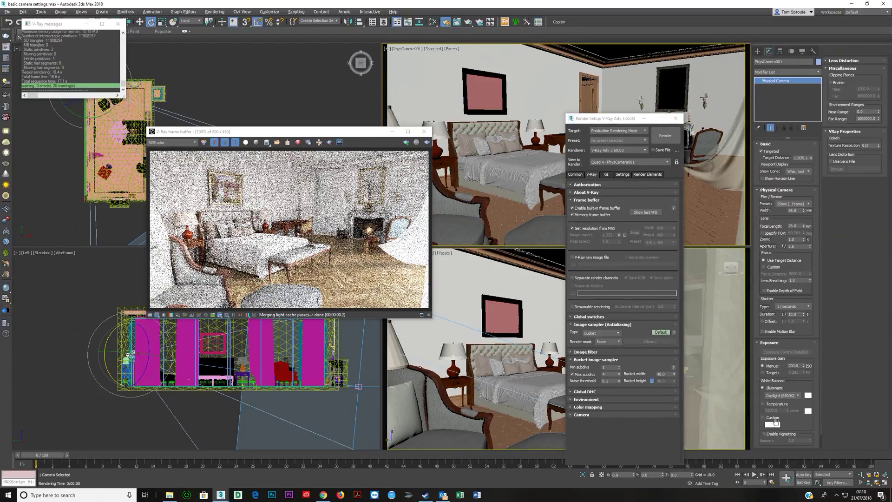
Step: Try the Shade, Daylight and Sunlight illuminant presets for the camera's white balance
{"action": "left_click", "coordinate": [782, 395]}
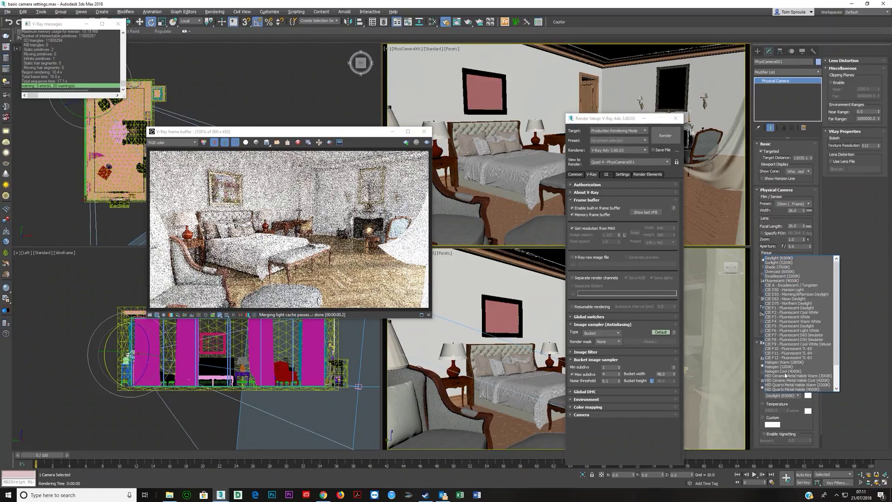
{"action": "left_click", "coordinate": [779, 267]}
{"action": "left_click", "coordinate": [774, 395]}
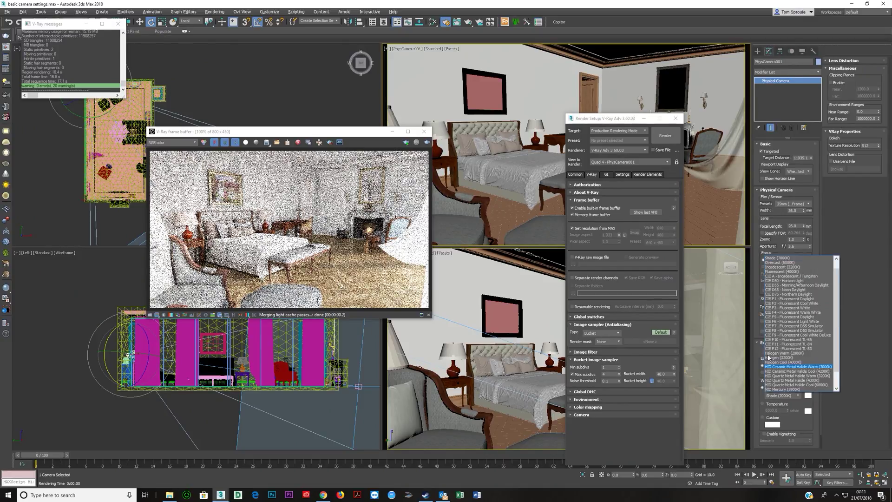
{"action": "scroll", "coordinate": [786, 274], "scroll_direction": "up", "scroll_amount": 1}
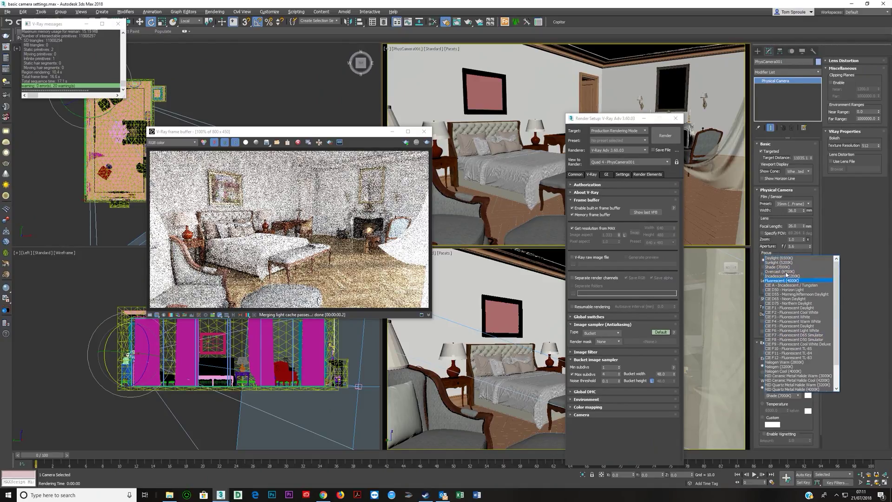
{"action": "left_click", "coordinate": [780, 258]}
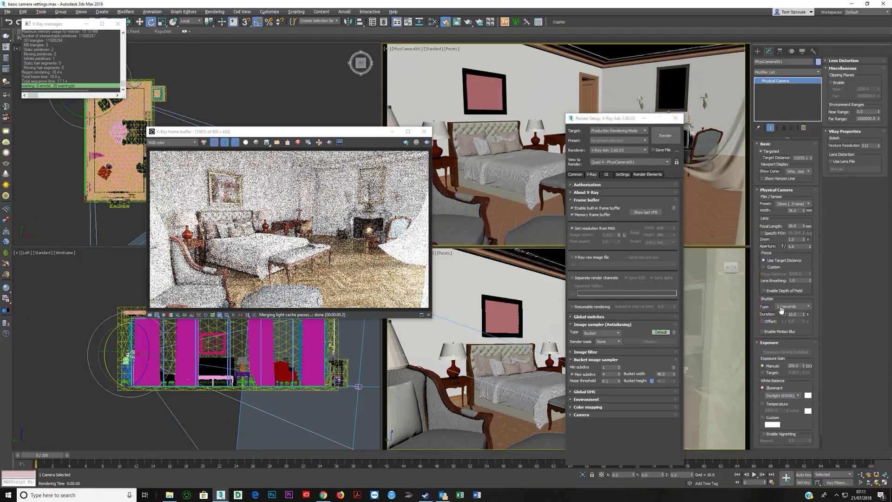
{"action": "left_click", "coordinate": [793, 396]}
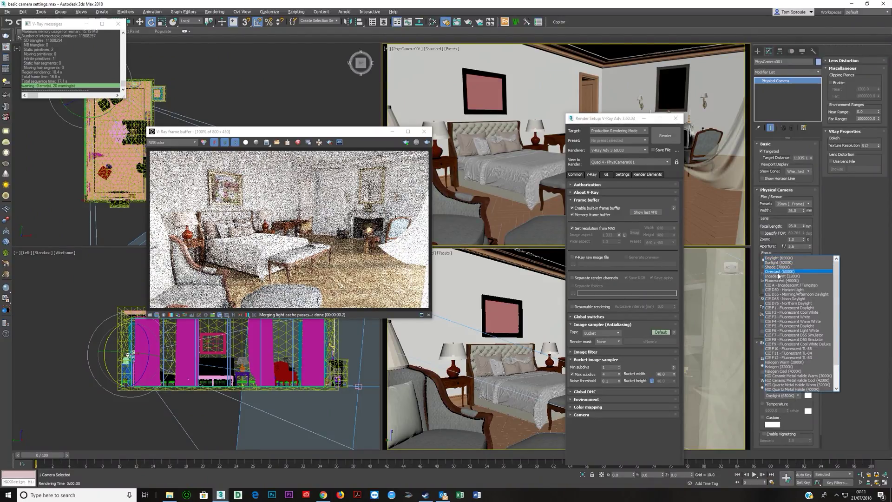
{"action": "left_click", "coordinate": [779, 262]}
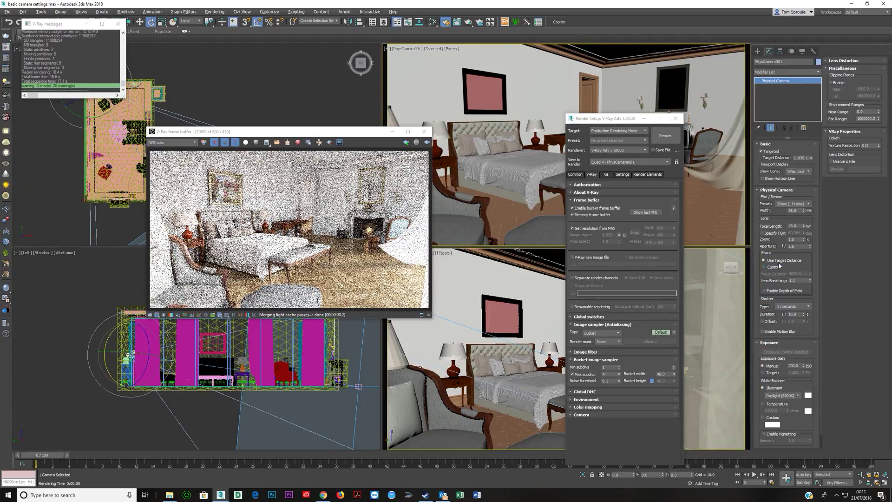
Step: Try the custom white balance option and accept its colour unchanged
{"action": "left_click", "coordinate": [765, 418]}
{"action": "left_click", "coordinate": [773, 425]}
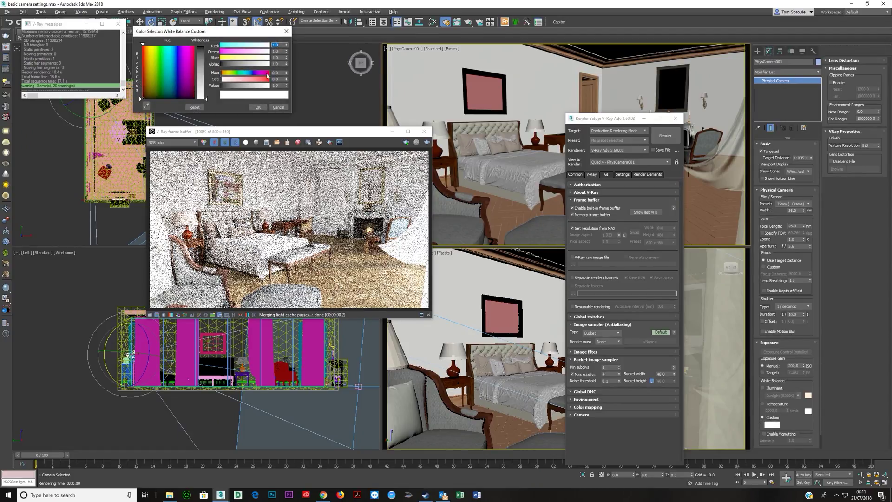
{"action": "left_click", "coordinate": [258, 108]}
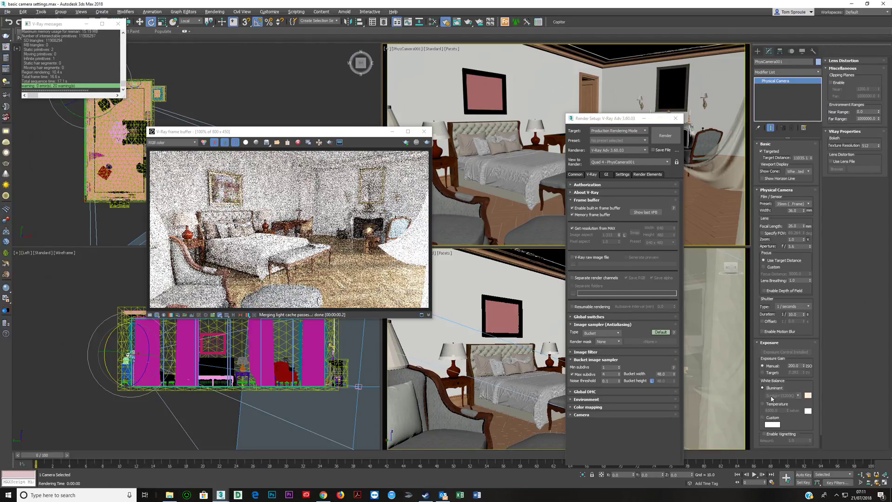
Step: Return the white balance to an illuminant preset and choose Shade (7000K)
{"action": "left_click", "coordinate": [796, 397]}
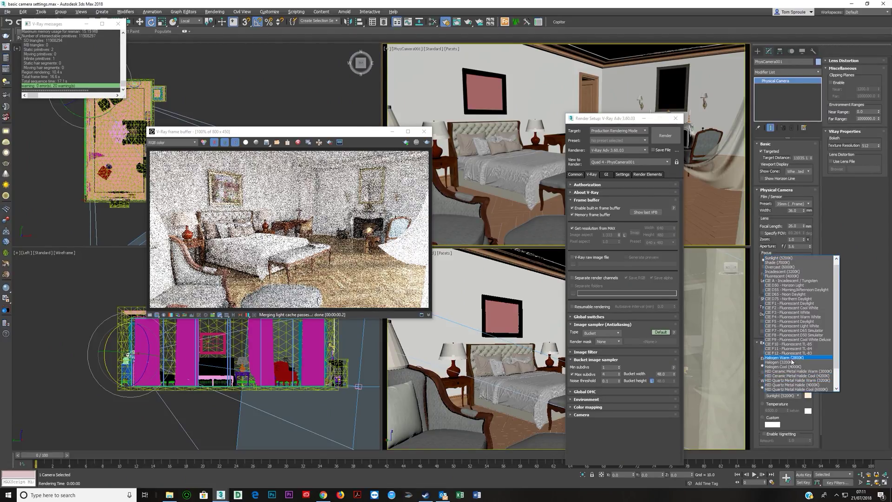
{"action": "scroll", "coordinate": [778, 283], "scroll_direction": "up", "scroll_amount": 1}
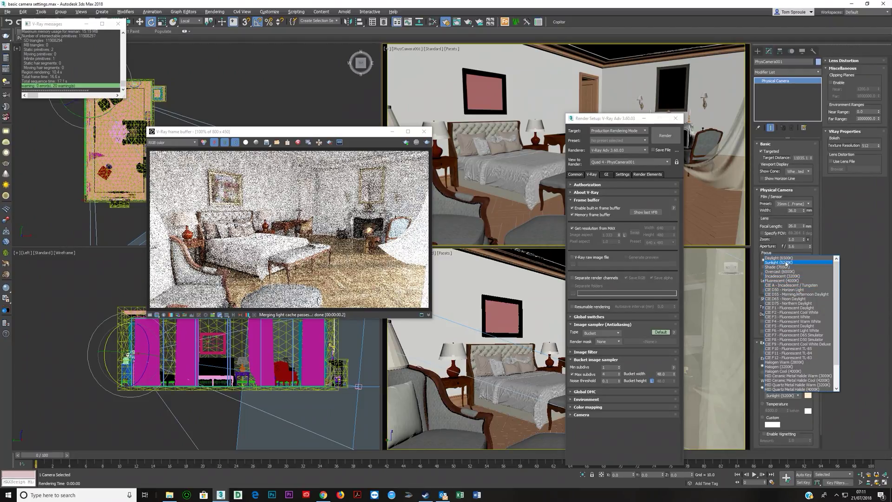
{"action": "left_click", "coordinate": [784, 267]}
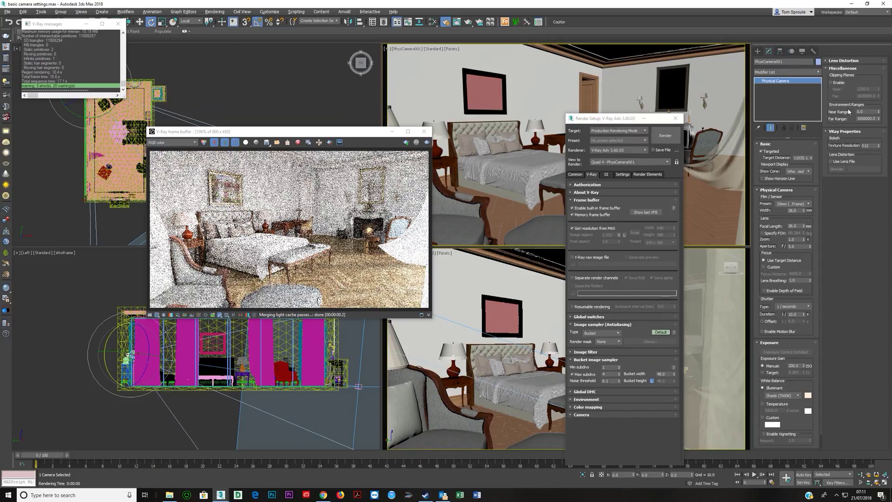
Step: Move the render windows clear of the camera view and enable Auto Vertical Tilt Correction in the perspective control
{"action": "left_click", "coordinate": [775, 343]}
{"action": "left_click", "coordinate": [838, 69]}
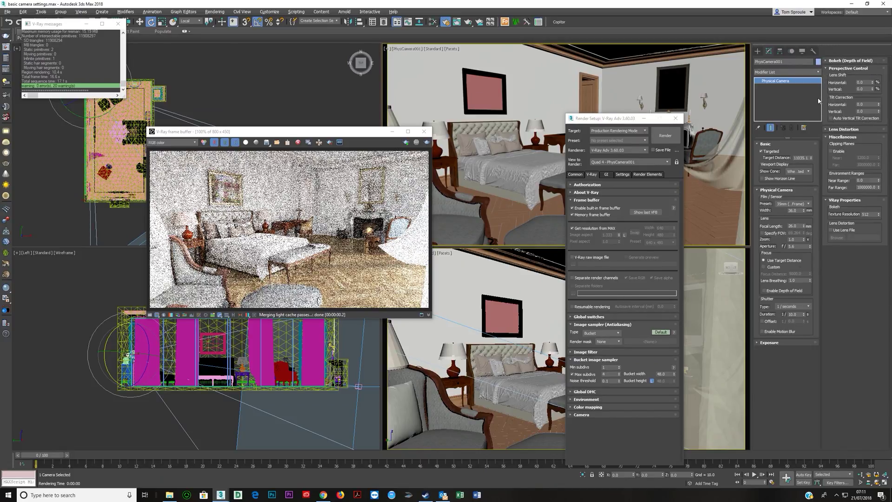
{"action": "left_click_drag", "start_coordinate": [278, 131], "coordinate": [292, 214]}
{"action": "left_click_drag", "start_coordinate": [605, 115], "coordinate": [673, 169]}
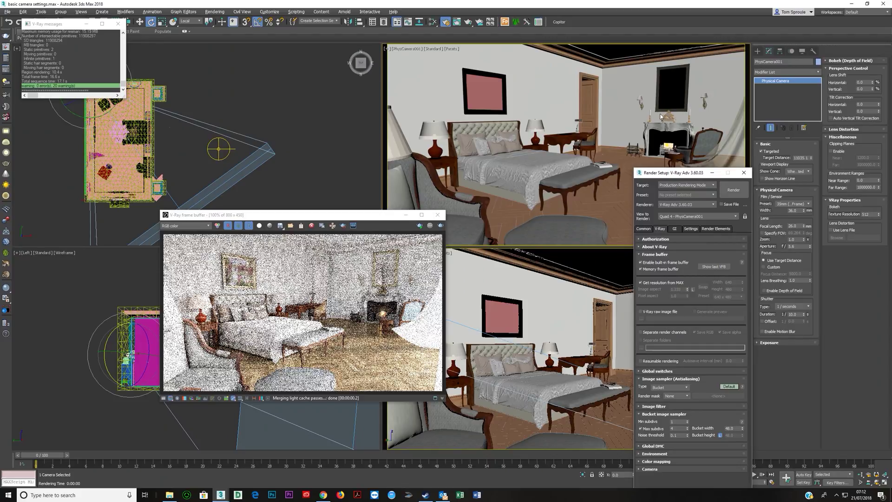
{"action": "left_click_drag", "start_coordinate": [402, 215], "coordinate": [419, 131]}
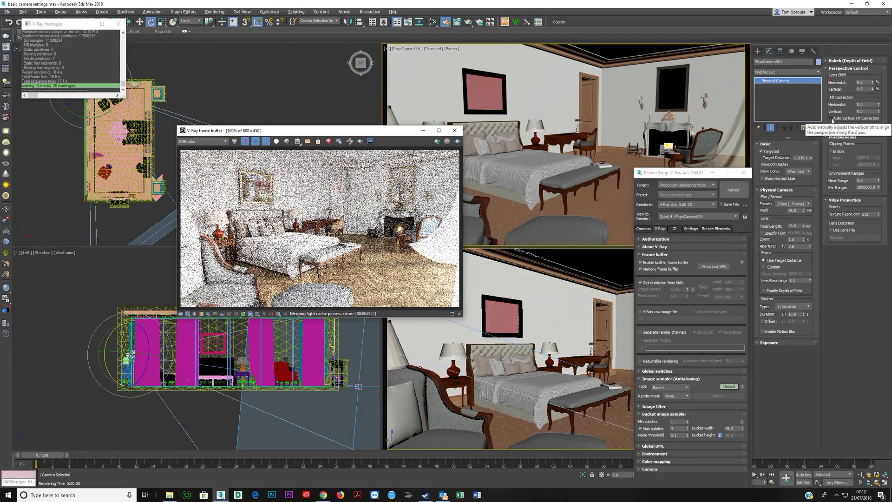
{"action": "left_click", "coordinate": [831, 119]}
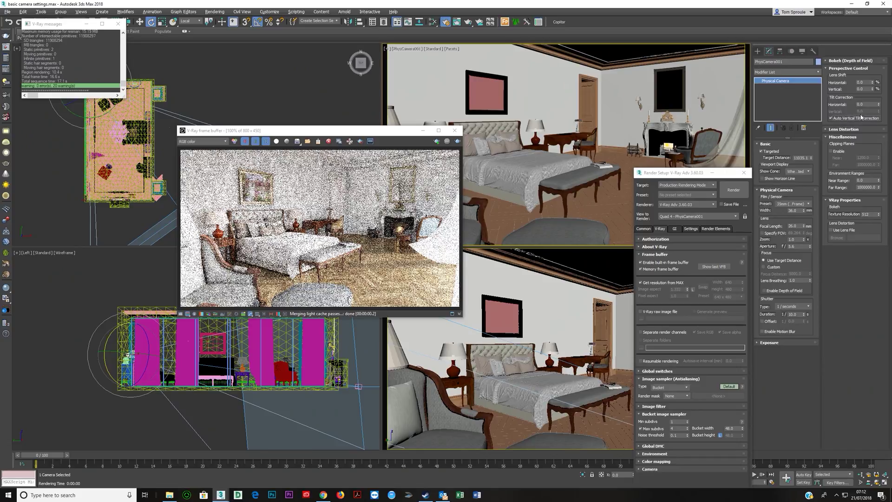
Step: Try adjusting the tilt correction manually with the automatic option off, and re-enable Auto Vertical Tilt Correction
{"action": "left_click", "coordinate": [839, 118]}
{"action": "mouse_move", "coordinate": [879, 114]}
{"action": "left_mouse_down"}
{"action": "mouse_move", "coordinate": [879, 88]}
{"action": "mouse_move", "coordinate": [879, 111]}
{"action": "mouse_move", "coordinate": [879, 102]}
{"action": "left_mouse_up"}
{"action": "right_click", "coordinate": [879, 103]}
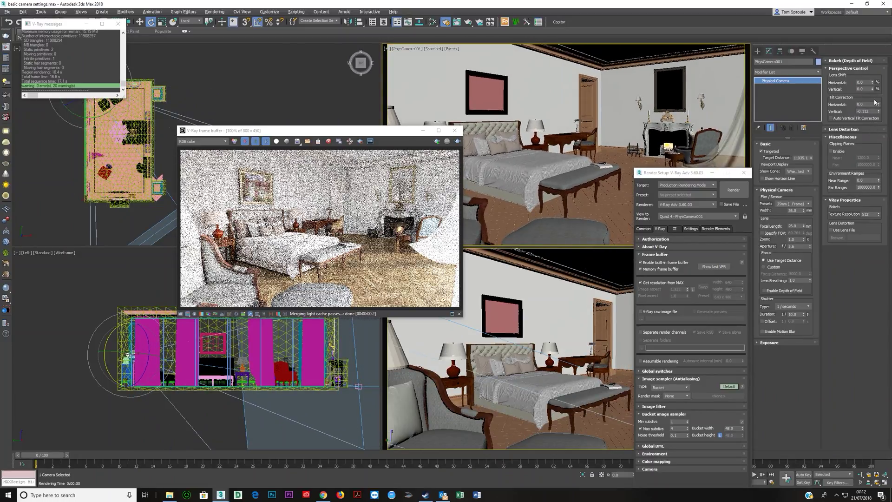
{"action": "left_click", "coordinate": [835, 119]}
Step: Review the lens distortion options and toggle the camera's clipping planes on and off
{"action": "left_click", "coordinate": [840, 130]}
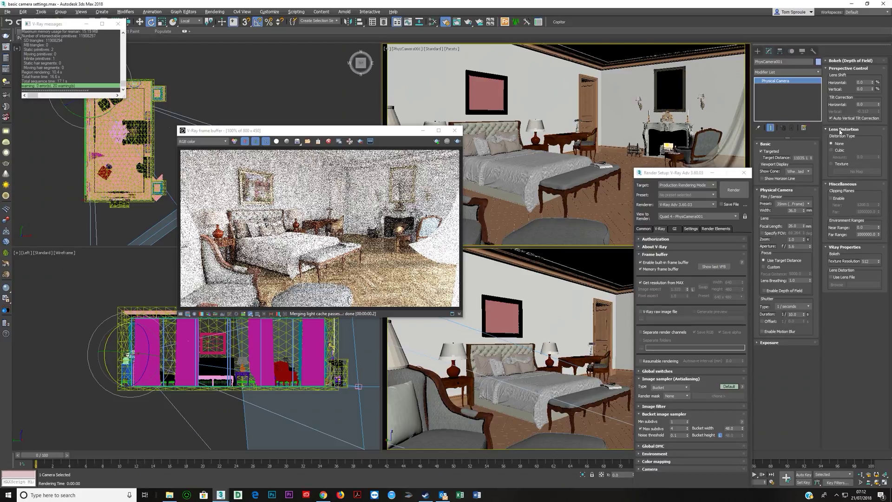
{"action": "left_click", "coordinate": [846, 130]}
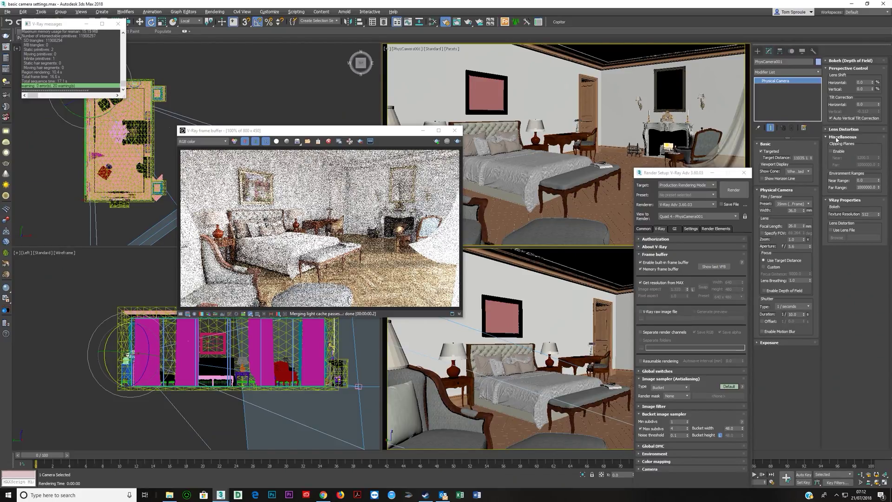
{"action": "left_click", "coordinate": [833, 152]}
{"action": "left_click", "coordinate": [833, 151]}
Step: Render the tilt-corrected view, and render it again with the shutter duration set to 1/100 second
{"action": "left_click", "coordinate": [458, 141]}
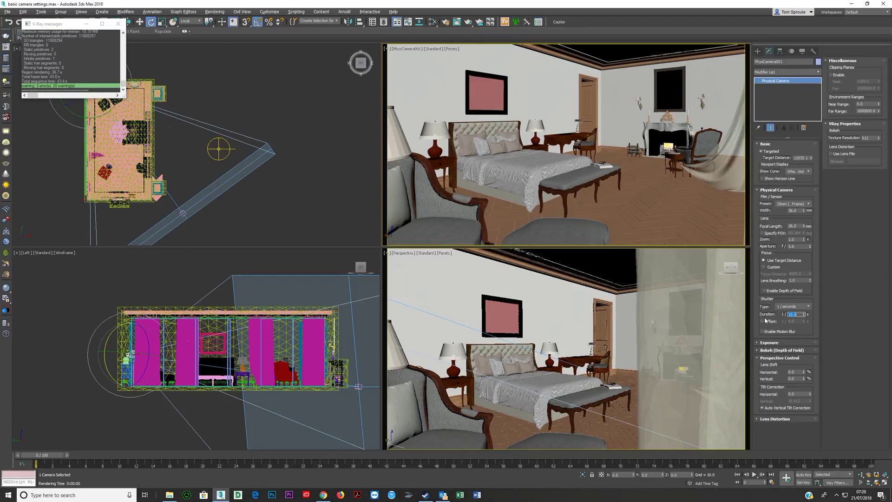
{"action": "type", "text": "100.0"}
{"action": "key", "text": "shift+q"}
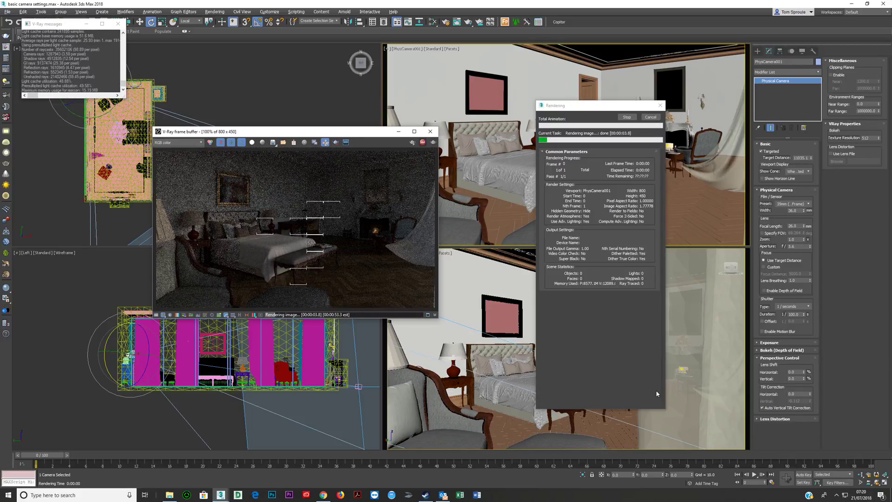
Step: Set the shutter duration to 1/20 second, render the camera view and examine the image in the frame buffer
{"action": "double_click", "coordinate": [794, 314]}
{"action": "type", "text": "20"}
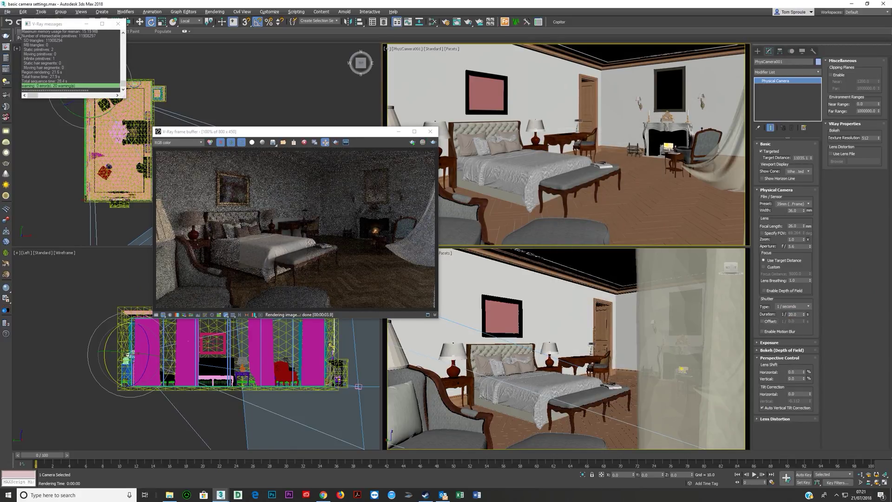
{"action": "left_click", "coordinate": [433, 142]}
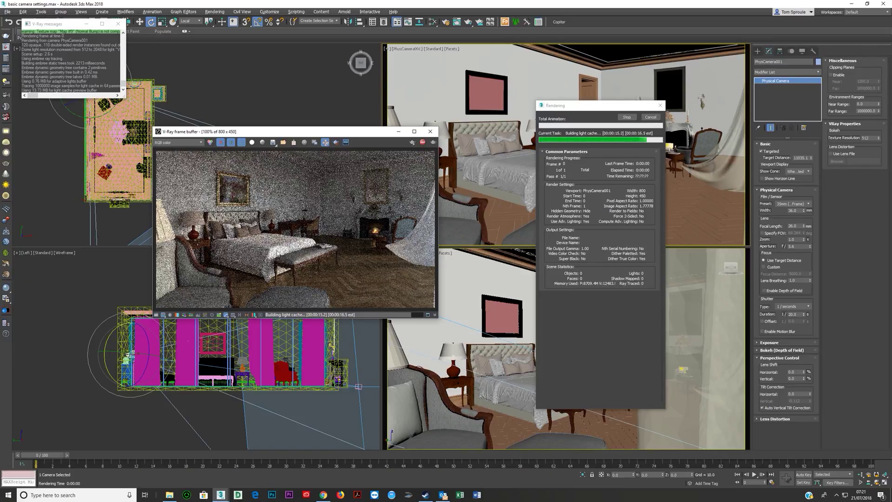
{"action": "scroll", "coordinate": [275, 253], "scroll_direction": "up", "scroll_amount": 2}
{"action": "scroll", "coordinate": [277, 253], "scroll_direction": "down", "scroll_amount": 2}
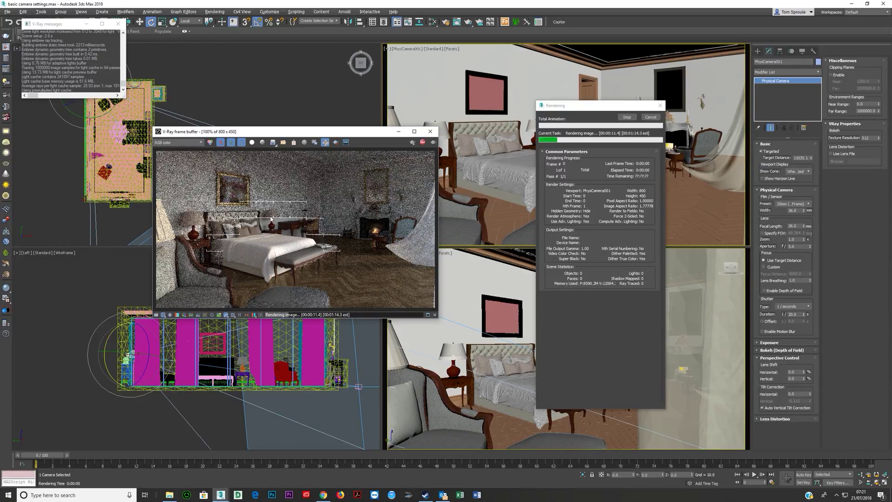
{"action": "scroll", "coordinate": [271, 220], "scroll_direction": "up", "scroll_amount": 1}
{"action": "scroll", "coordinate": [272, 223], "scroll_direction": "down", "scroll_amount": 2}
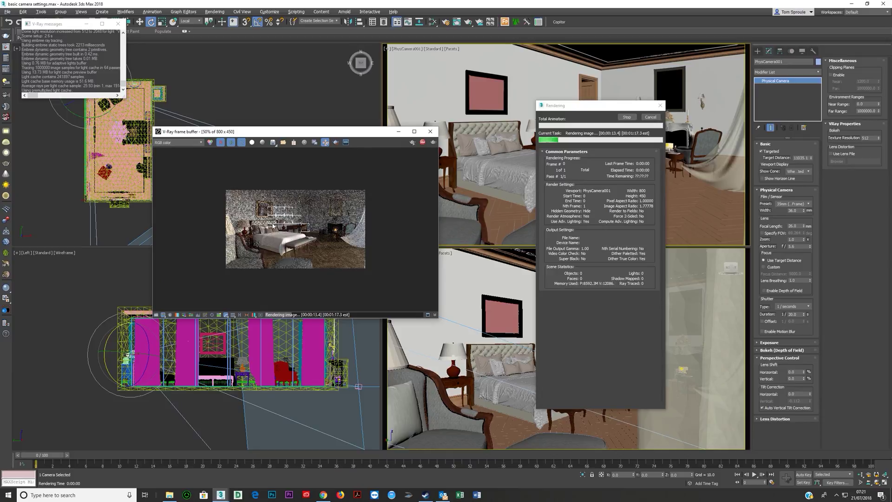
{"action": "scroll", "coordinate": [279, 227], "scroll_direction": "up", "scroll_amount": 1}
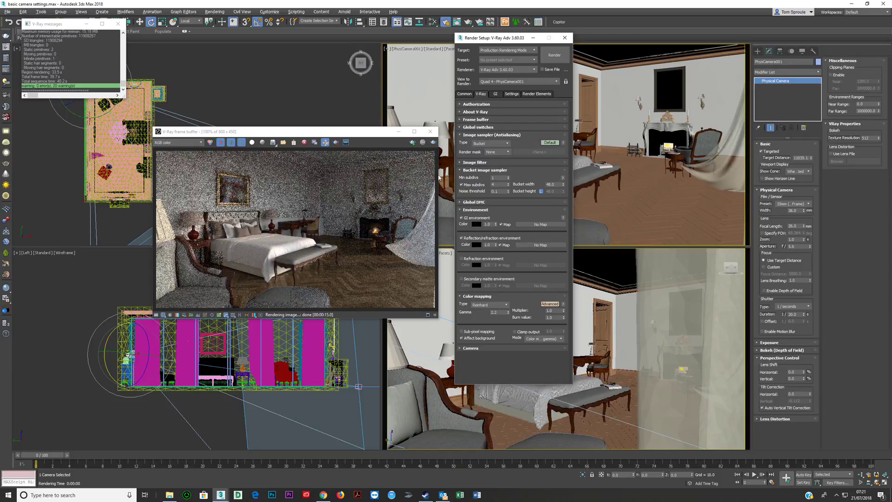